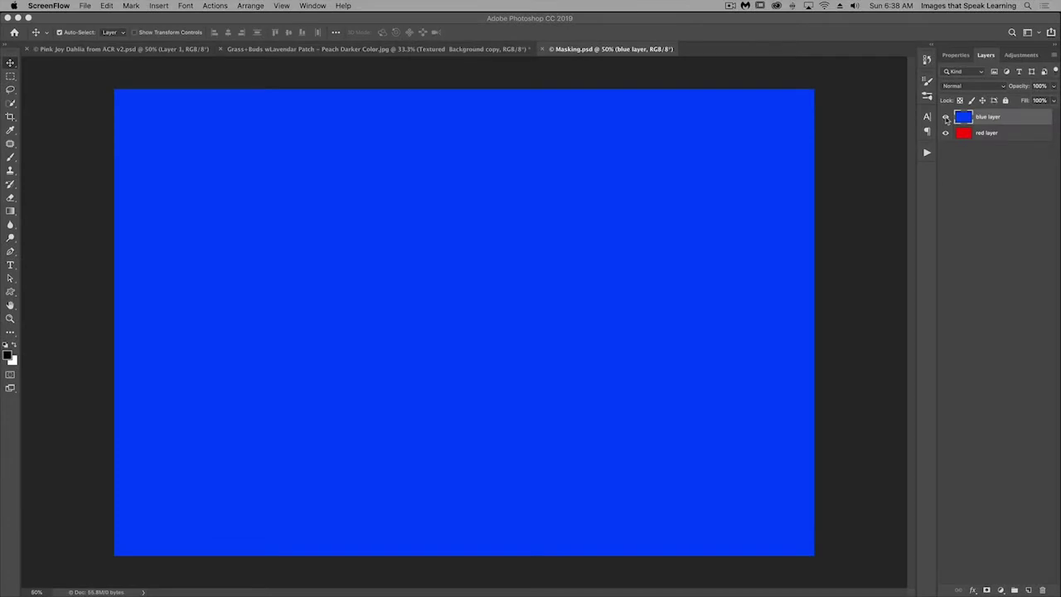
Step: Hide and then reshow the blue layer to check the red layer beneath it
{"action": "left_click", "coordinate": [946, 118]}
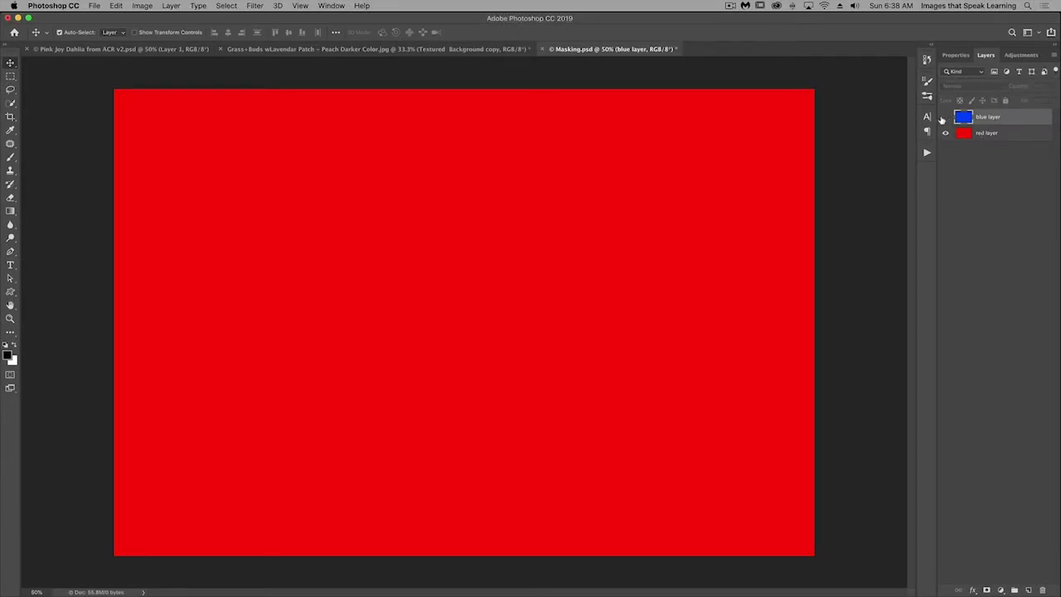
{"action": "left_click", "coordinate": [943, 117]}
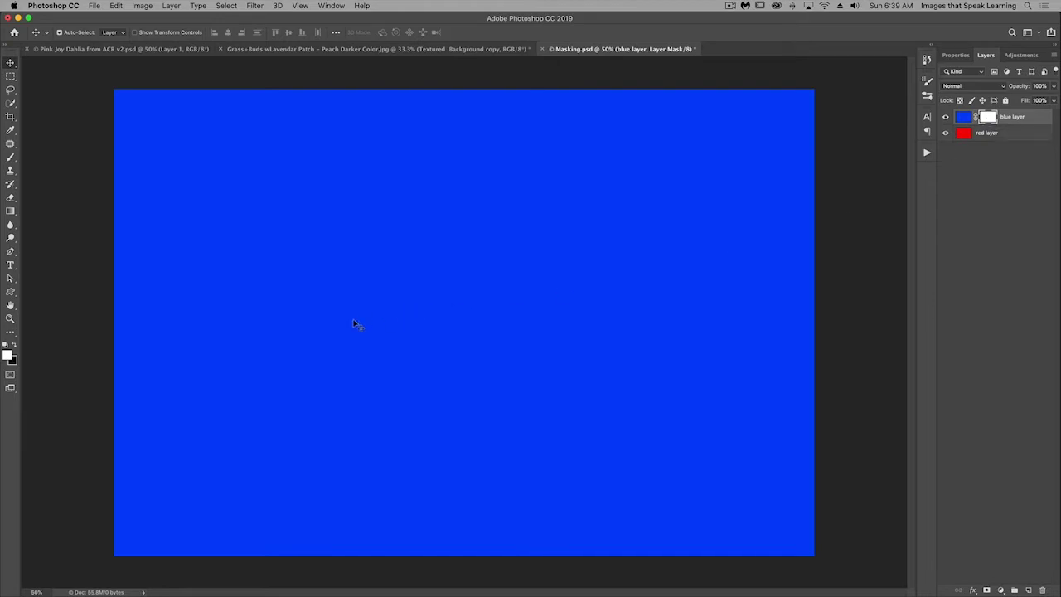
Step: Switch to the Brush with black foreground and paint a test stroke revealing red
{"action": "key", "text": "b"}
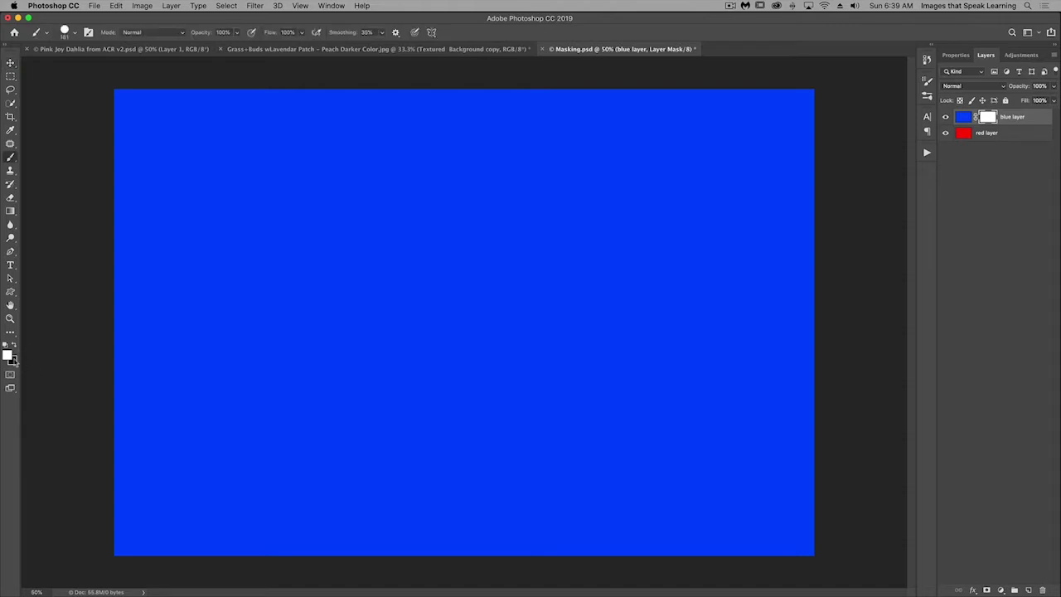
{"action": "key", "text": "x"}
{"action": "mouse_move", "coordinate": [239, 252]}
{"action": "left_mouse_down"}
{"action": "mouse_move", "coordinate": [558, 260]}
{"action": "mouse_move", "coordinate": [637, 348]}
{"action": "mouse_move", "coordinate": [769, 369]}
{"action": "left_mouse_up"}
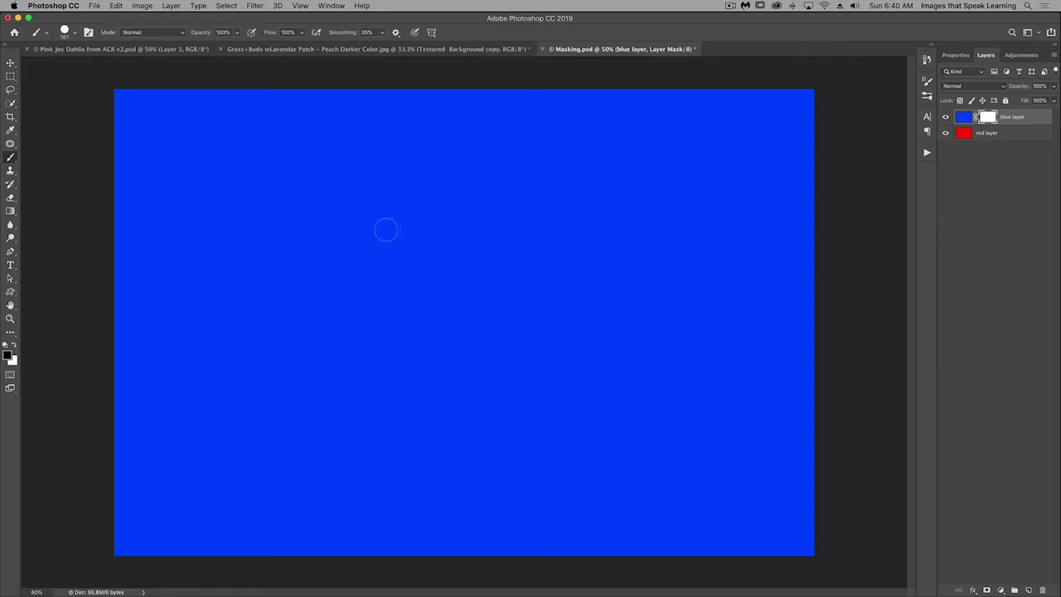
Step: Paint the smiley's eyes, nose and mouth on the mask, then view the mask alone
{"action": "left_click", "coordinate": [389, 229]}
{"action": "left_click", "coordinate": [501, 229]}
{"action": "left_click", "coordinate": [445, 265]}
{"action": "left_click_drag", "start_coordinate": [444, 265], "coordinate": [445, 309]}
{"action": "mouse_move", "coordinate": [402, 359]}
{"action": "left_mouse_down"}
{"action": "mouse_move", "coordinate": [435, 373]}
{"action": "mouse_move", "coordinate": [490, 357]}
{"action": "left_mouse_up"}
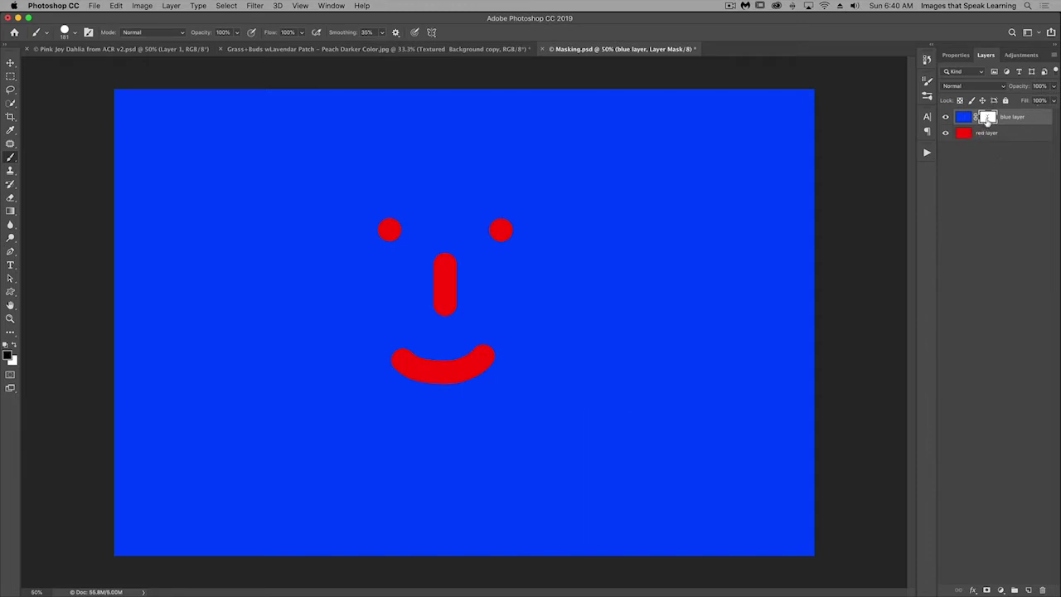
{"action": "left_click", "coordinate": [986, 118], "text": "alt"}
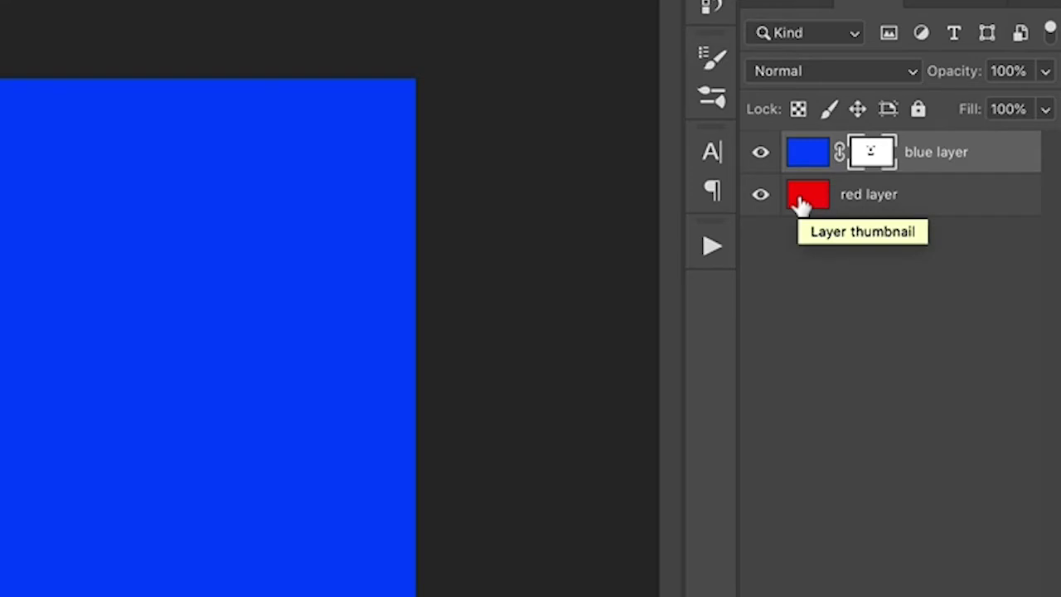
Step: Delete the painted mask without applying it and add a black hide-all mask instead
{"action": "left_click_drag", "start_coordinate": [868, 152], "coordinate": [1044, 589]}
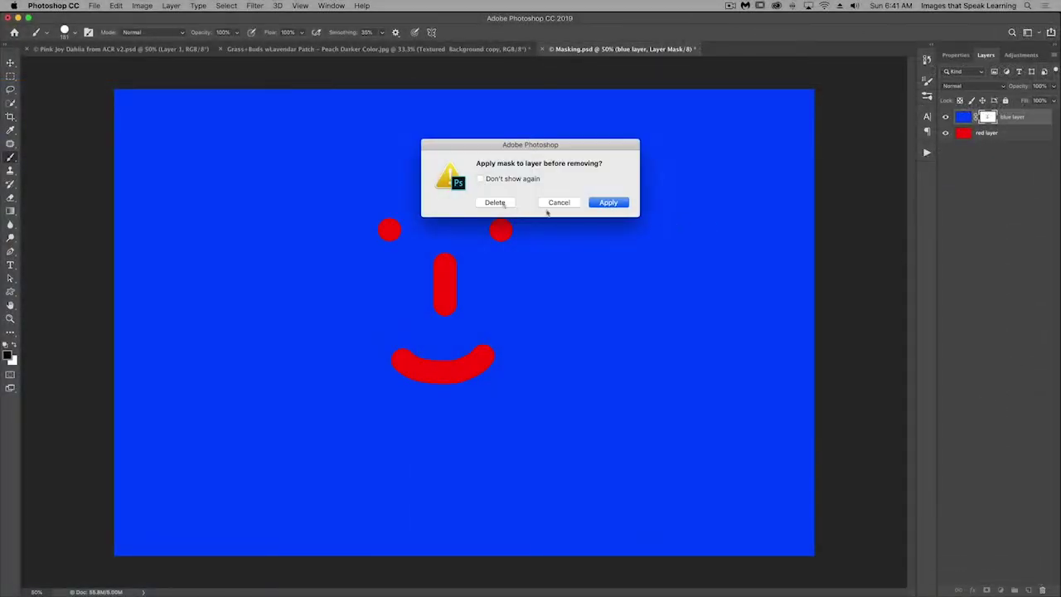
{"action": "left_click", "coordinate": [494, 203]}
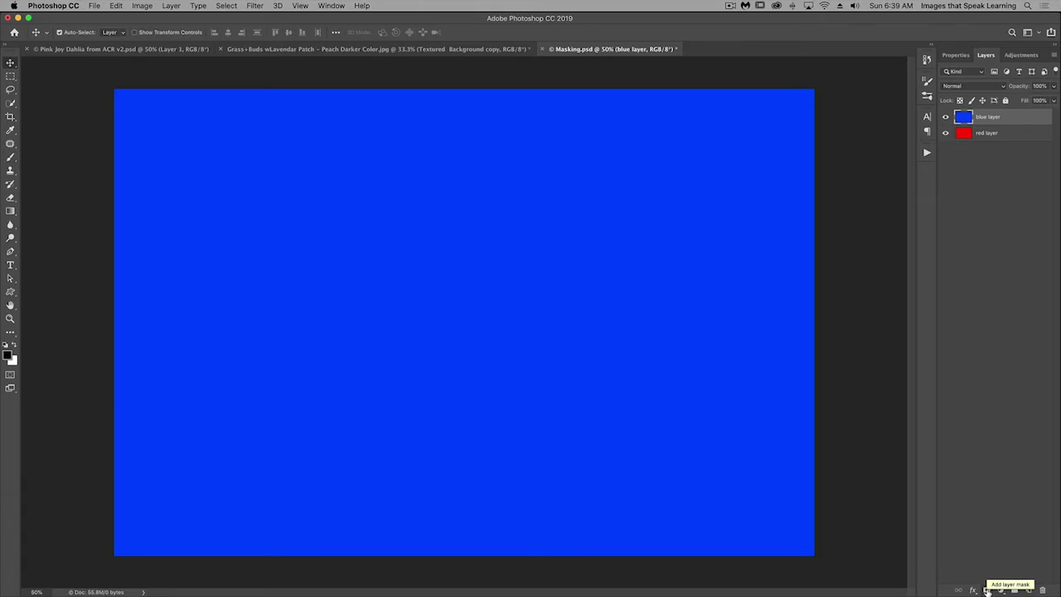
{"action": "left_click", "coordinate": [986, 590], "text": "alt"}
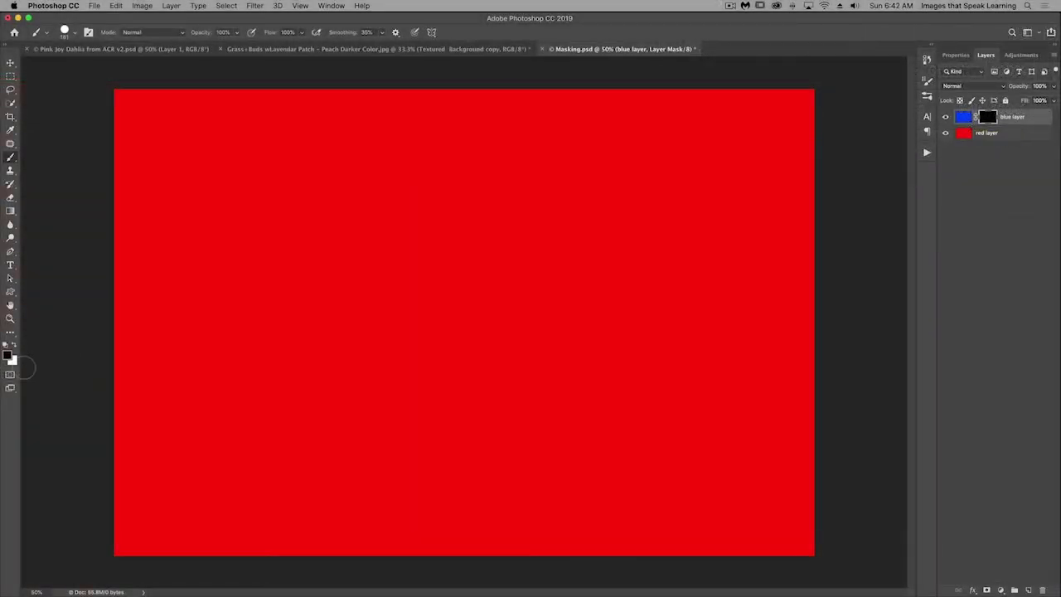
Step: Paint in white two blue eye dots, a nose and a smile, then view the mask alone
{"action": "key", "text": "x"}
{"action": "left_click", "coordinate": [410, 229]}
{"action": "left_click", "coordinate": [509, 229]}
{"action": "left_click_drag", "start_coordinate": [462, 266], "coordinate": [461, 300]}
{"action": "mouse_move", "coordinate": [421, 345]}
{"action": "left_mouse_down"}
{"action": "mouse_move", "coordinate": [493, 352]}
{"action": "mouse_move", "coordinate": [503, 338]}
{"action": "left_mouse_up"}
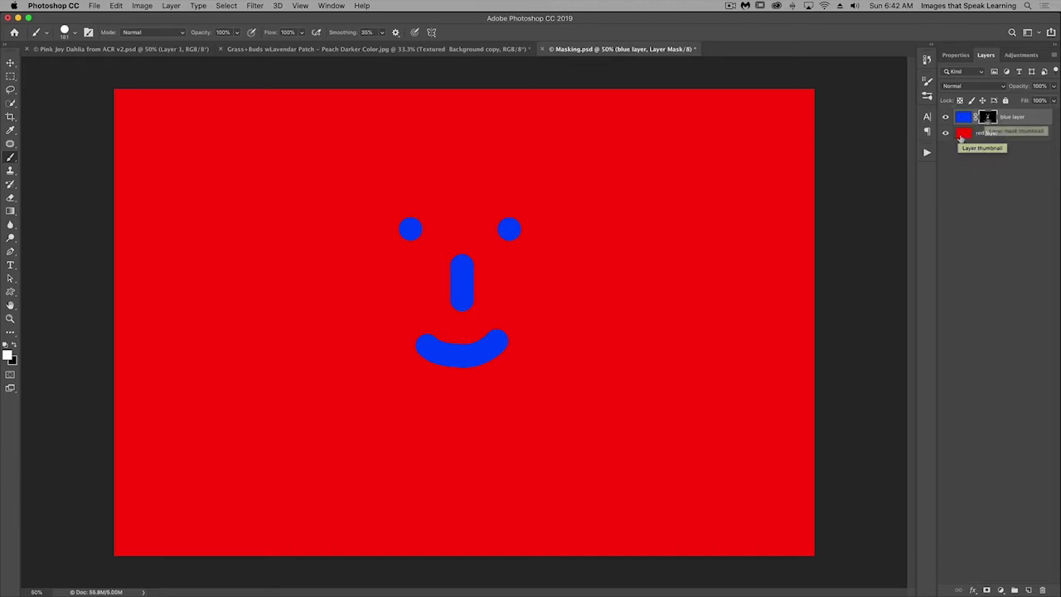
{"action": "left_click", "coordinate": [987, 119], "text": "alt"}
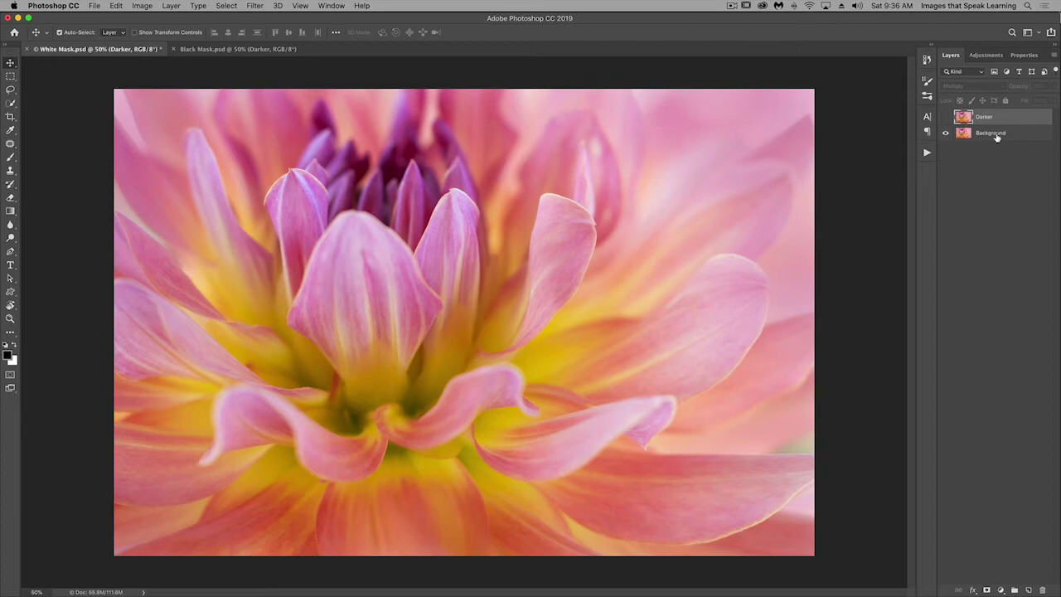
Step: Toggle the Darker layer's visibility to compare it against the Background
{"action": "left_click", "coordinate": [945, 116]}
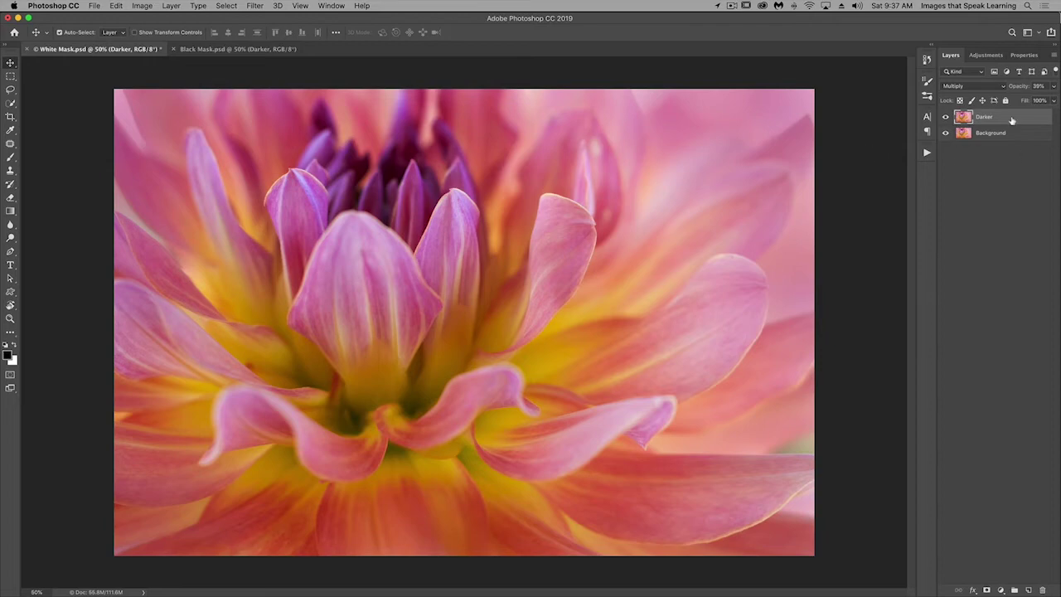
{"action": "left_click", "coordinate": [947, 119]}
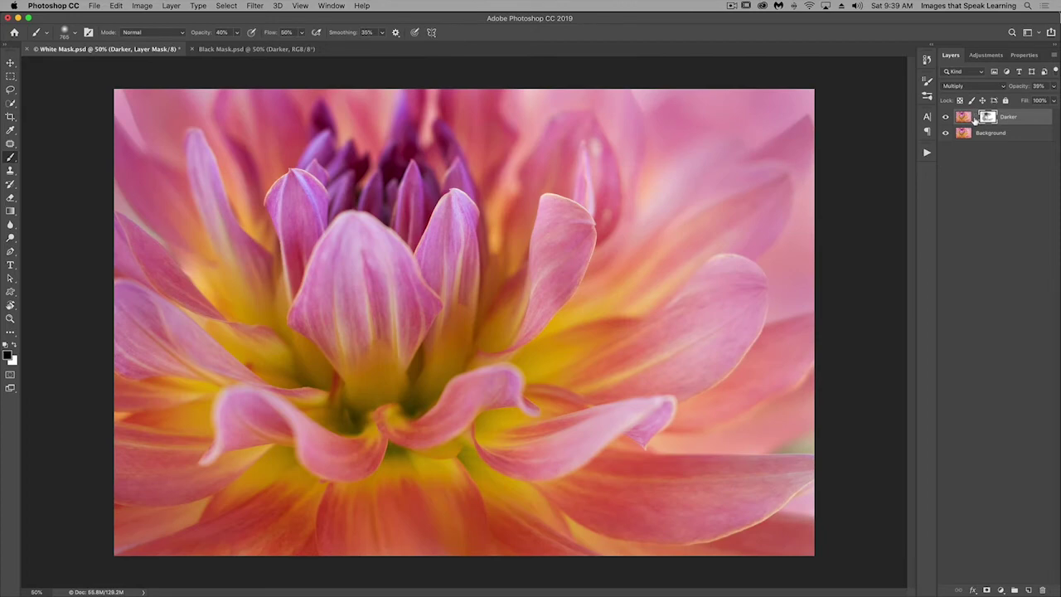
Step: Delete the Darker layer's mask
{"action": "key", "text": "BackSpace"}
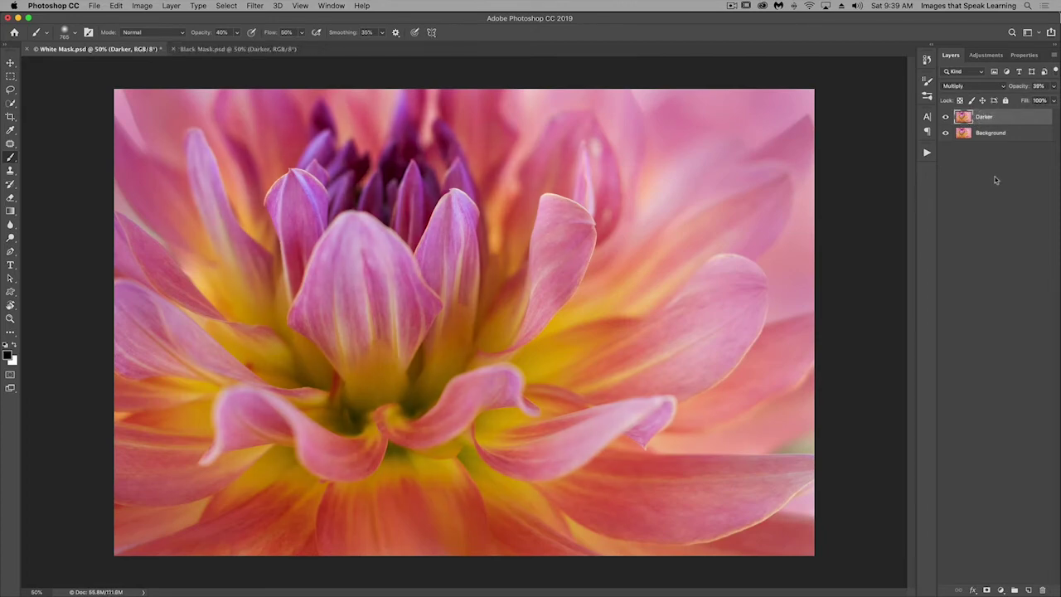
Step: Redo to restore the Darker layer's painted mask
{"action": "key", "text": "super+z"}
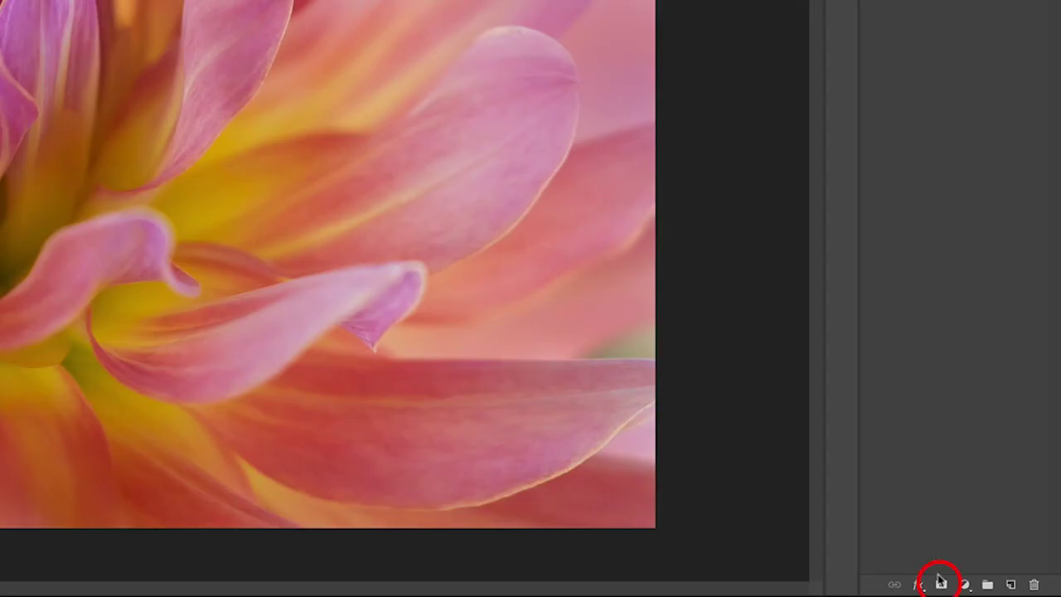
Step: Add a black mask, then paint white with a larger brush over lower-left, left and upper-right petals
{"action": "left_click", "coordinate": [942, 586]}
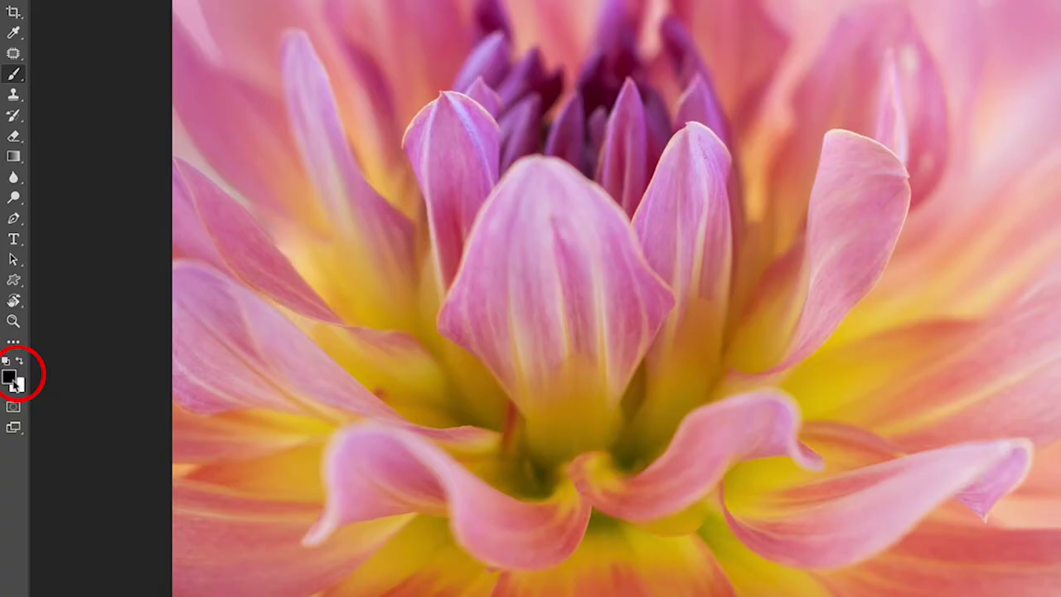
{"action": "key", "text": "x"}
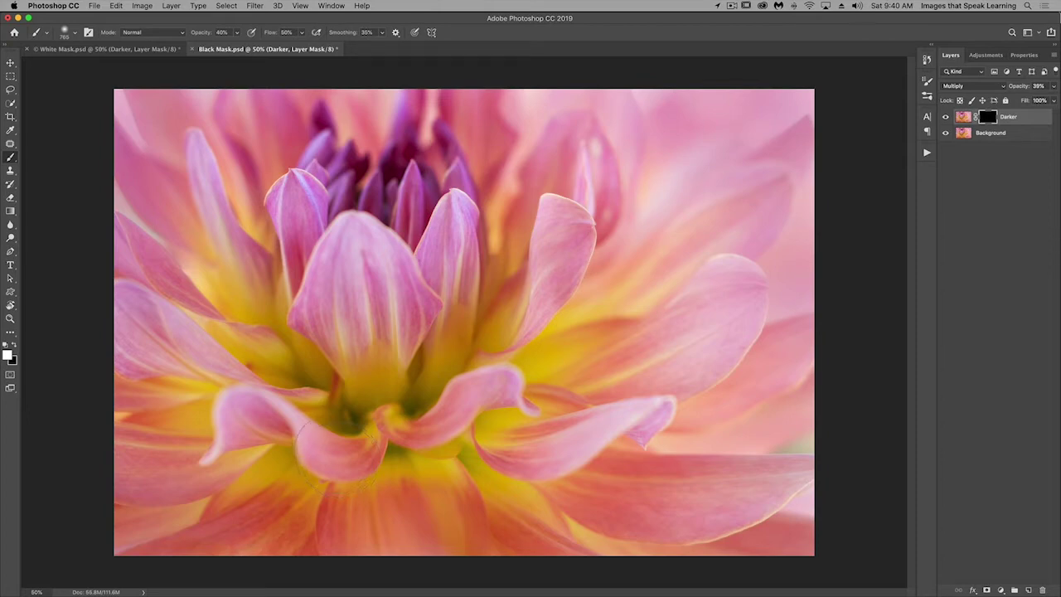
{"action": "key", "text": "bracketright"}
{"action": "key", "text": "bracketright"}
{"action": "key", "text": "bracketright"}
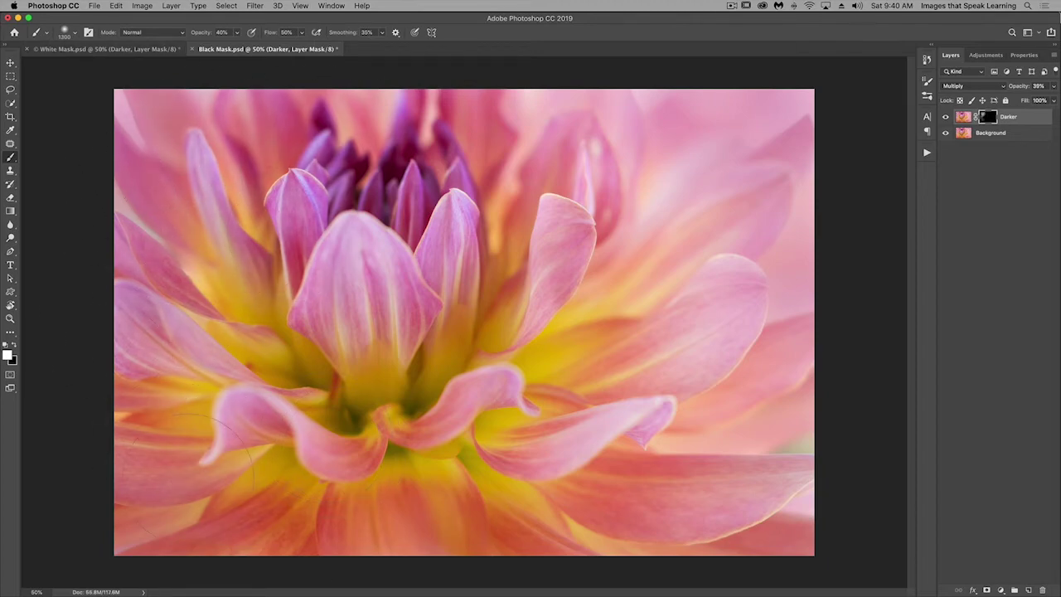
{"action": "mouse_move", "coordinate": [489, 514]}
{"action": "left_mouse_down"}
{"action": "mouse_move", "coordinate": [572, 468]}
{"action": "mouse_move", "coordinate": [727, 284]}
{"action": "left_mouse_up"}
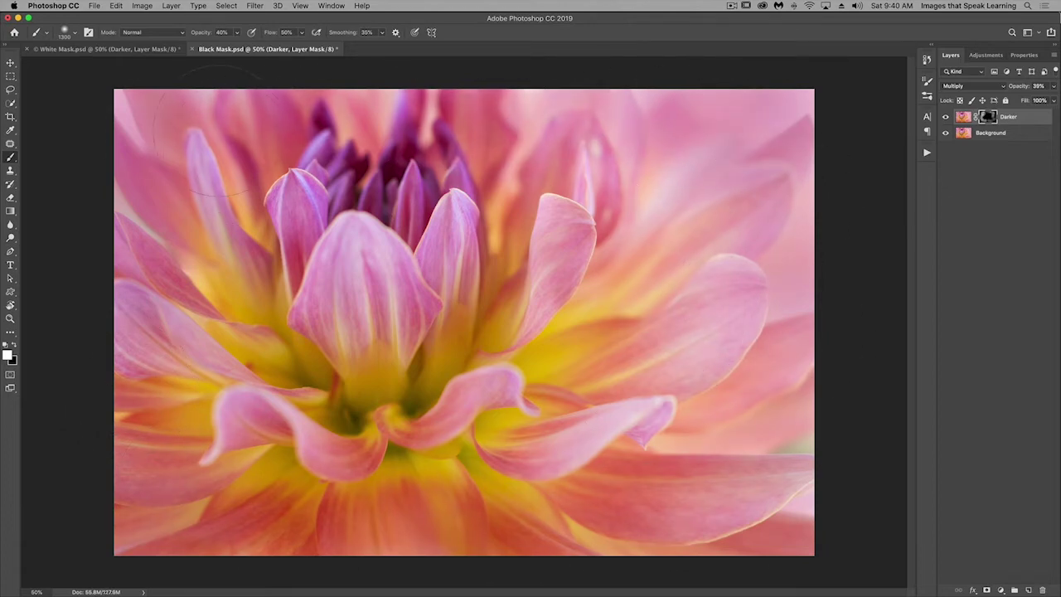
{"action": "mouse_move", "coordinate": [184, 132]}
{"action": "left_mouse_down"}
{"action": "mouse_move", "coordinate": [176, 238]}
{"action": "mouse_move", "coordinate": [147, 282]}
{"action": "mouse_move", "coordinate": [190, 282]}
{"action": "mouse_move", "coordinate": [161, 377]}
{"action": "mouse_move", "coordinate": [125, 394]}
{"action": "mouse_move", "coordinate": [172, 396]}
{"action": "mouse_move", "coordinate": [265, 507]}
{"action": "left_mouse_up"}
{"action": "mouse_move", "coordinate": [643, 189]}
{"action": "left_mouse_down"}
{"action": "mouse_move", "coordinate": [634, 236]}
{"action": "mouse_move", "coordinate": [676, 229]}
{"action": "mouse_move", "coordinate": [688, 195]}
{"action": "mouse_move", "coordinate": [689, 336]}
{"action": "mouse_move", "coordinate": [663, 240]}
{"action": "mouse_move", "coordinate": [668, 216]}
{"action": "mouse_move", "coordinate": [688, 331]}
{"action": "mouse_move", "coordinate": [580, 235]}
{"action": "mouse_move", "coordinate": [688, 273]}
{"action": "mouse_move", "coordinate": [710, 356]}
{"action": "mouse_move", "coordinate": [692, 365]}
{"action": "mouse_move", "coordinate": [698, 500]}
{"action": "left_mouse_up"}
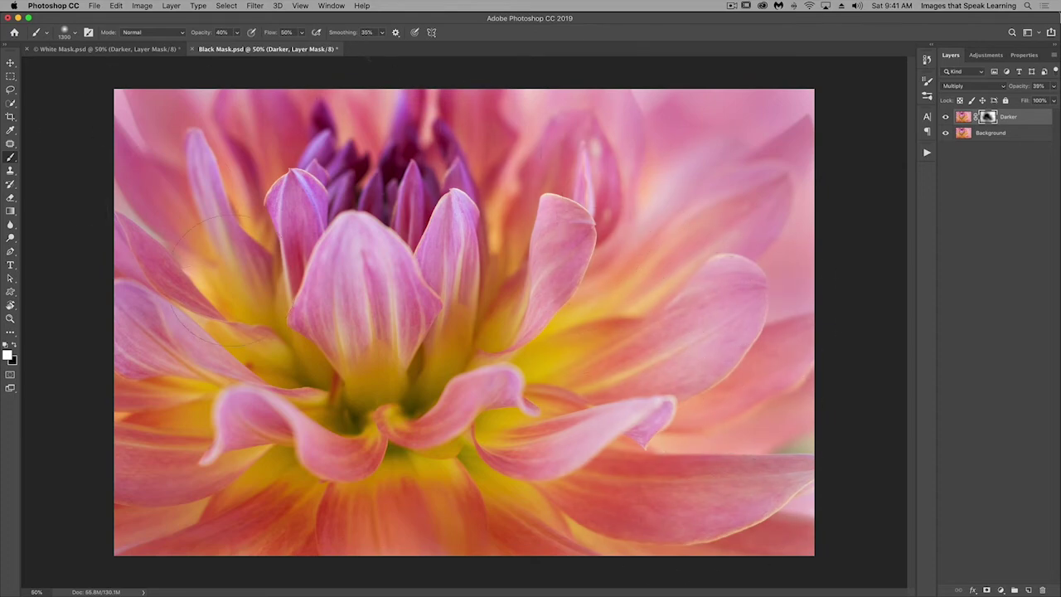
Step: Paint over the top petals, view the mask alone and back, then undo
{"action": "left_click_drag", "start_coordinate": [377, 120], "coordinate": [493, 191]}
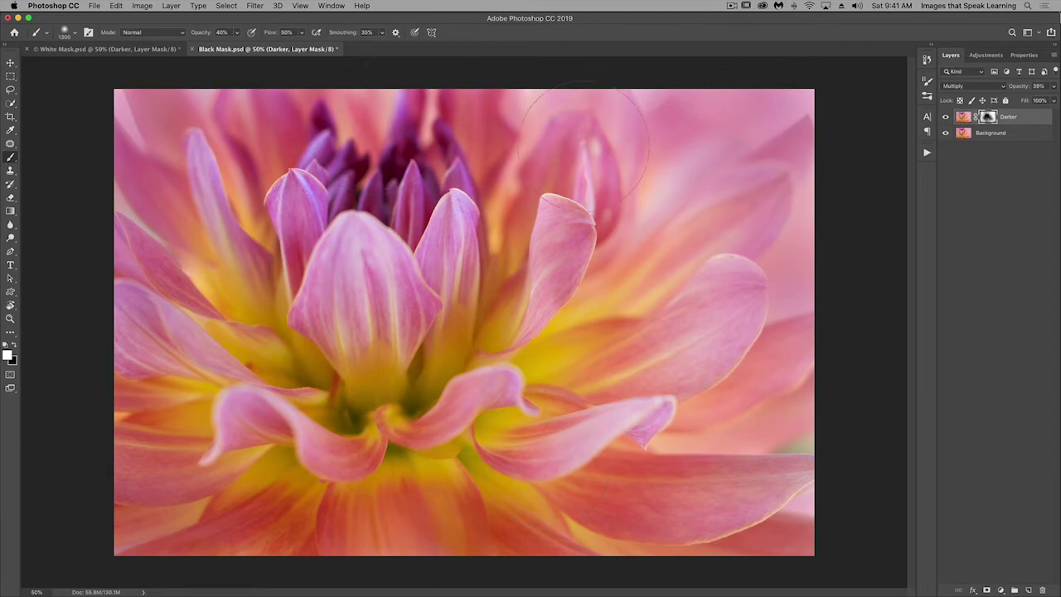
{"action": "left_click", "coordinate": [987, 117], "text": "alt"}
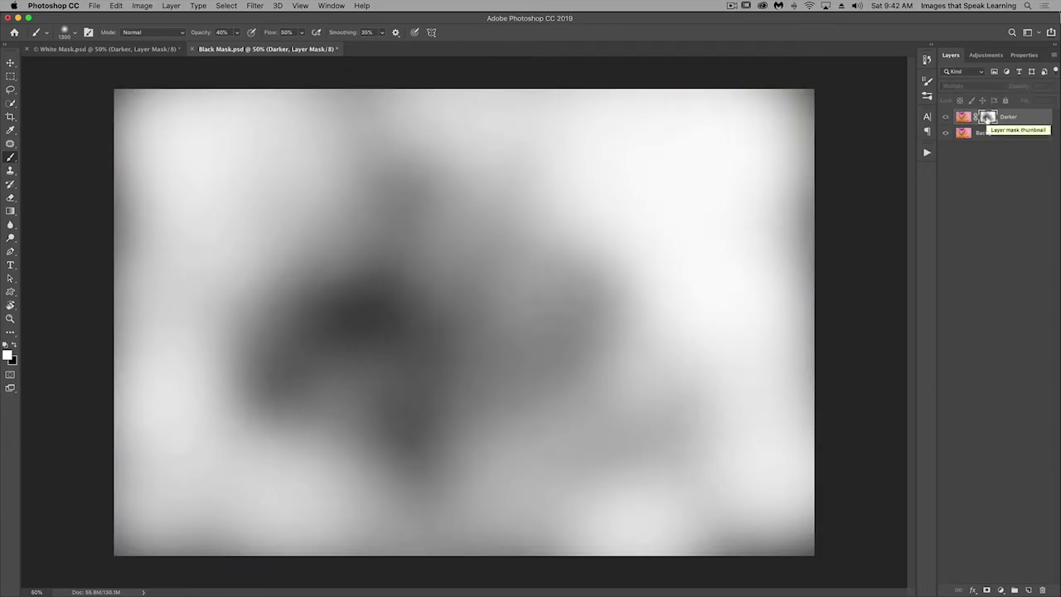
{"action": "left_click", "coordinate": [986, 118], "text": "alt"}
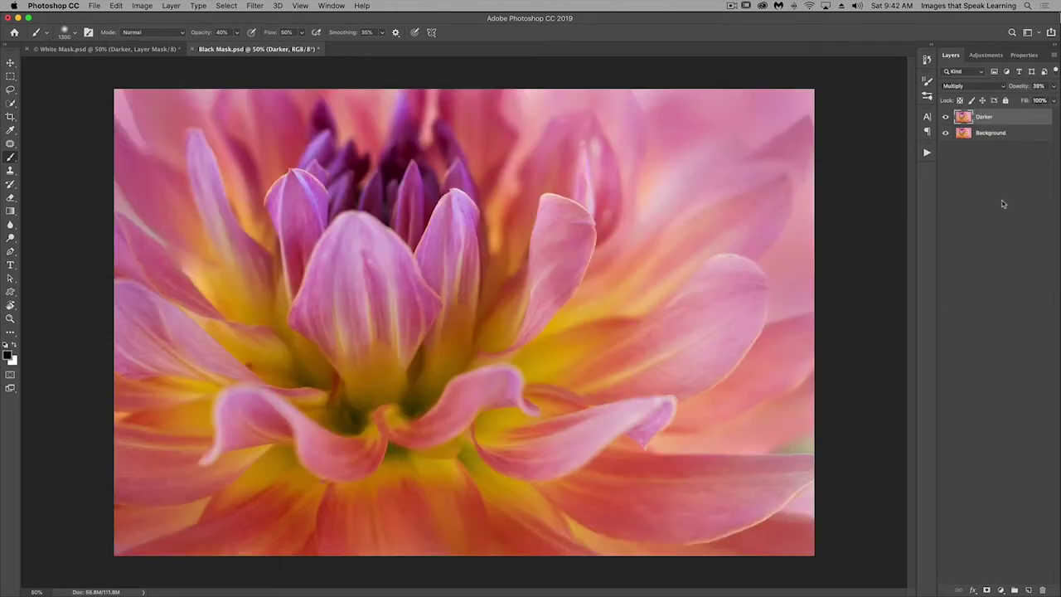
{"action": "key", "text": "ctrl+z"}
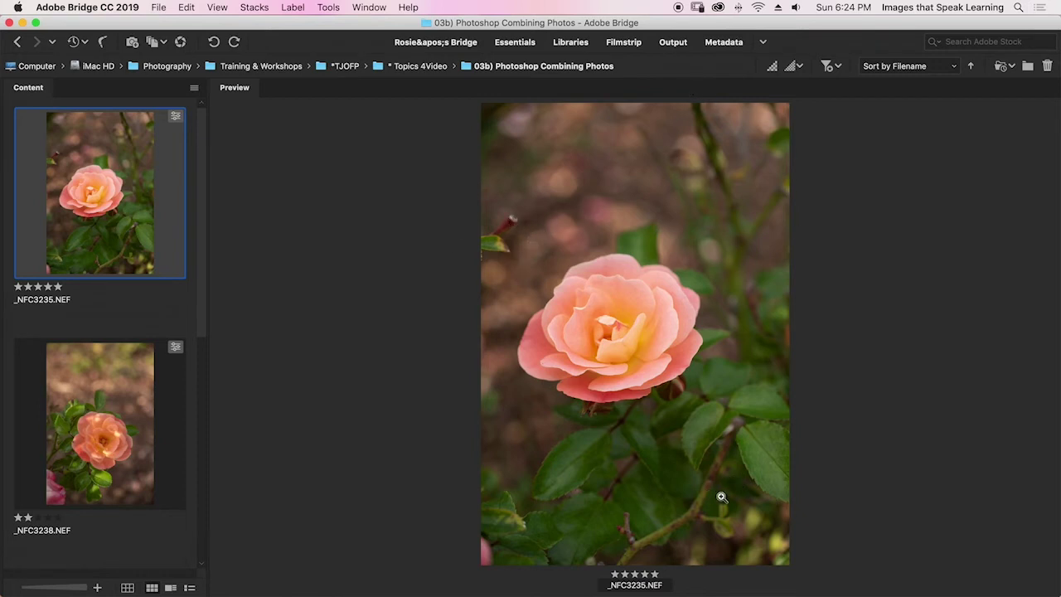
Step: Flip between the _NFC3235.NEF and _NFC3238.NEF previews, ending on the two-star _NFC3238.NEF
{"action": "left_click", "coordinate": [128, 450]}
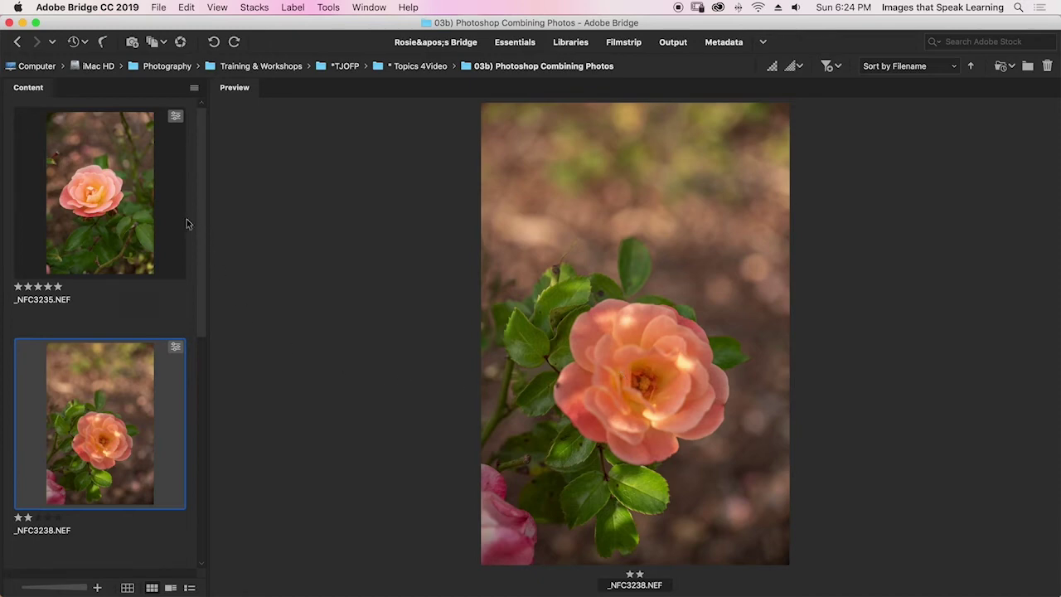
{"action": "left_click", "coordinate": [130, 220]}
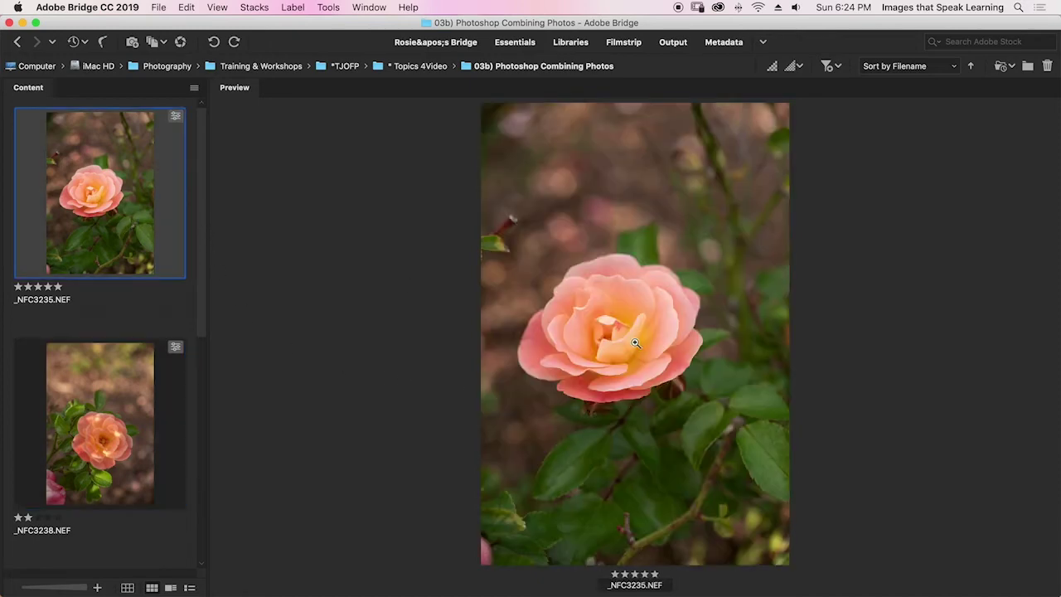
{"action": "left_click", "coordinate": [117, 449]}
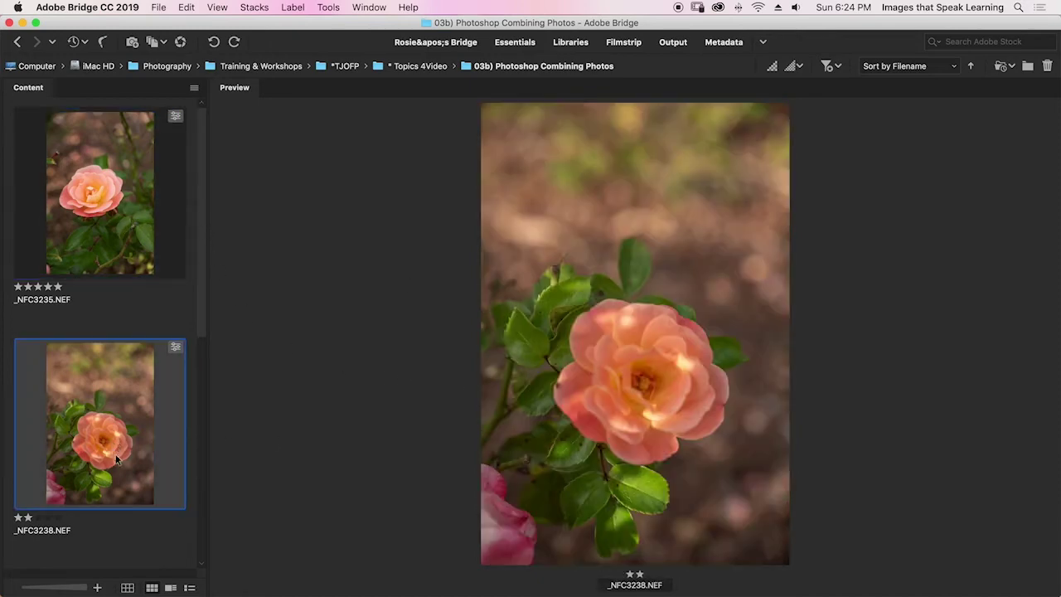
{"action": "left_click", "coordinate": [100, 249]}
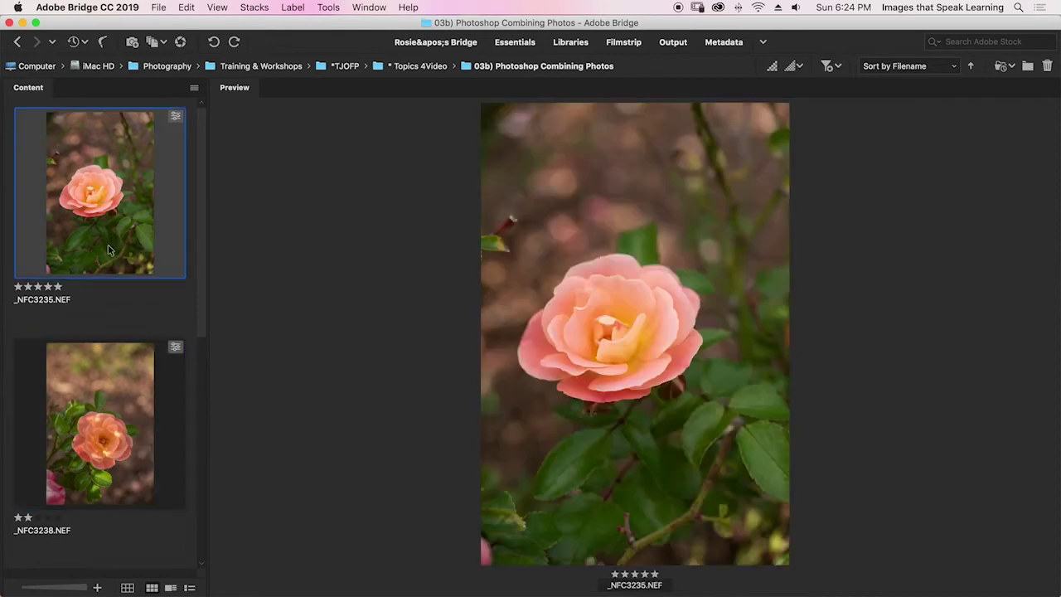
{"action": "left_click", "coordinate": [127, 385]}
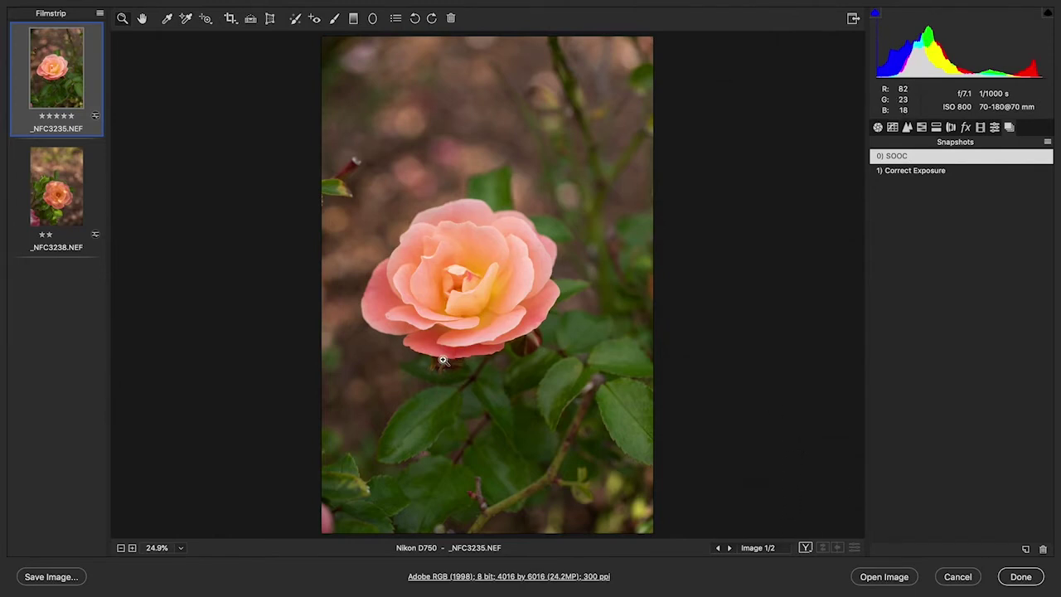
Step: Apply the Correct Exposure snapshot to _NFC3235.NEF, then select _NFC3238.NEF in the filmstrip
{"action": "left_click", "coordinate": [925, 173]}
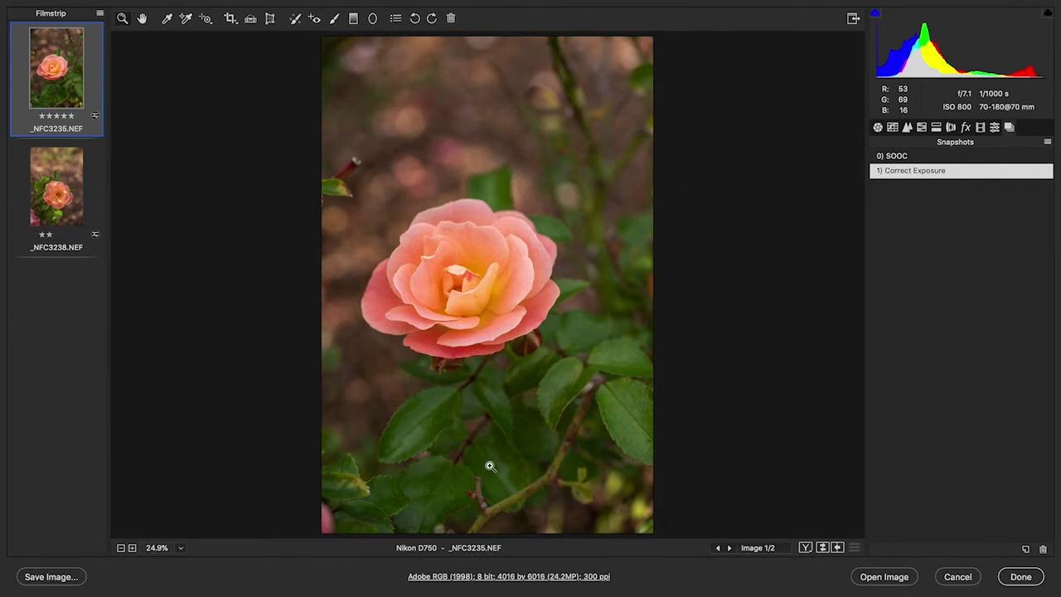
{"action": "left_click", "coordinate": [71, 213]}
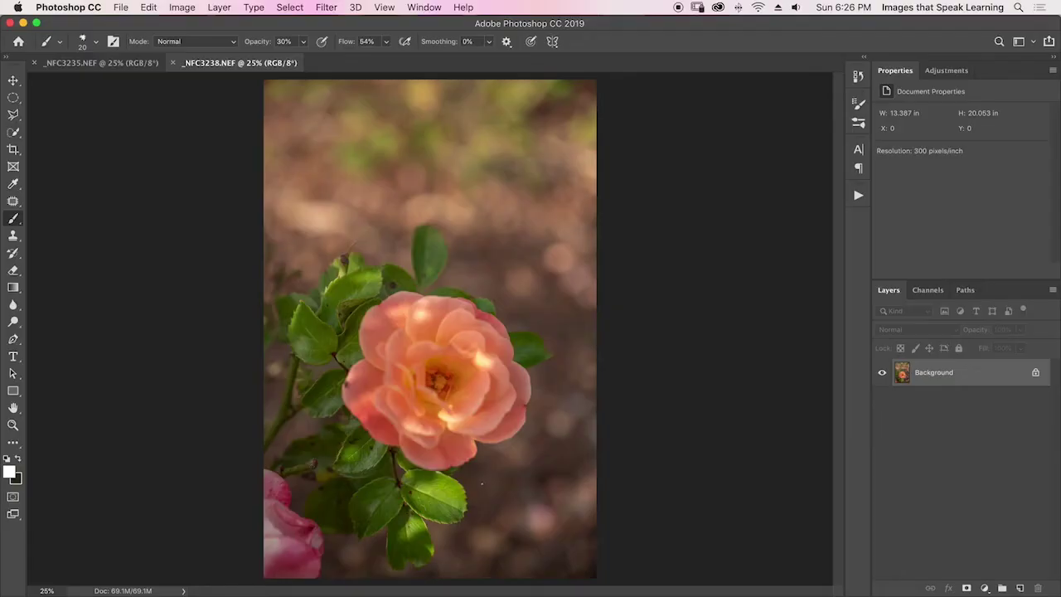
{"action": "left_click", "coordinate": [143, 64]}
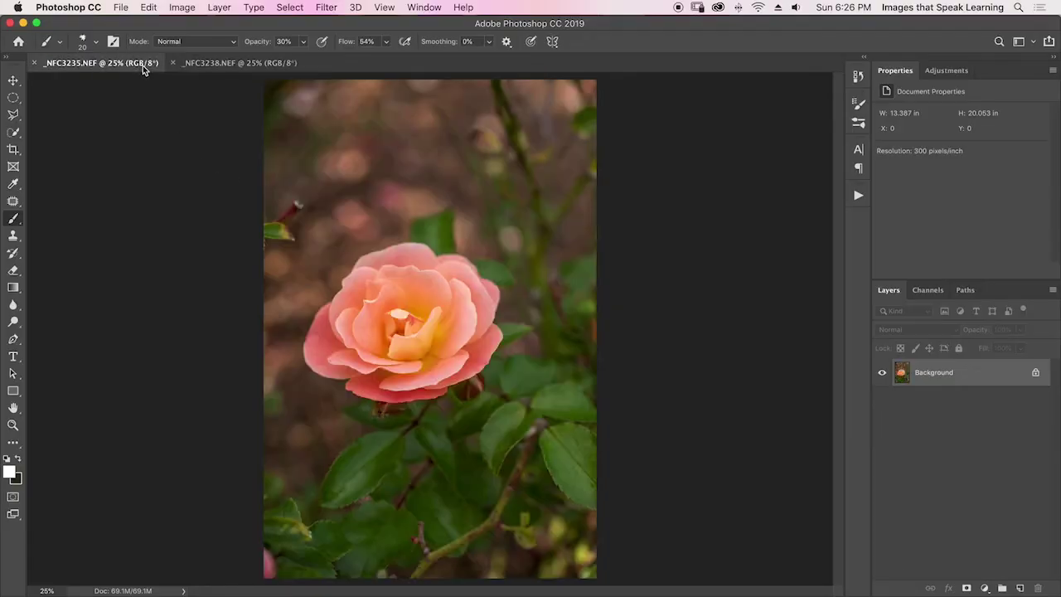
{"action": "left_click", "coordinate": [220, 68]}
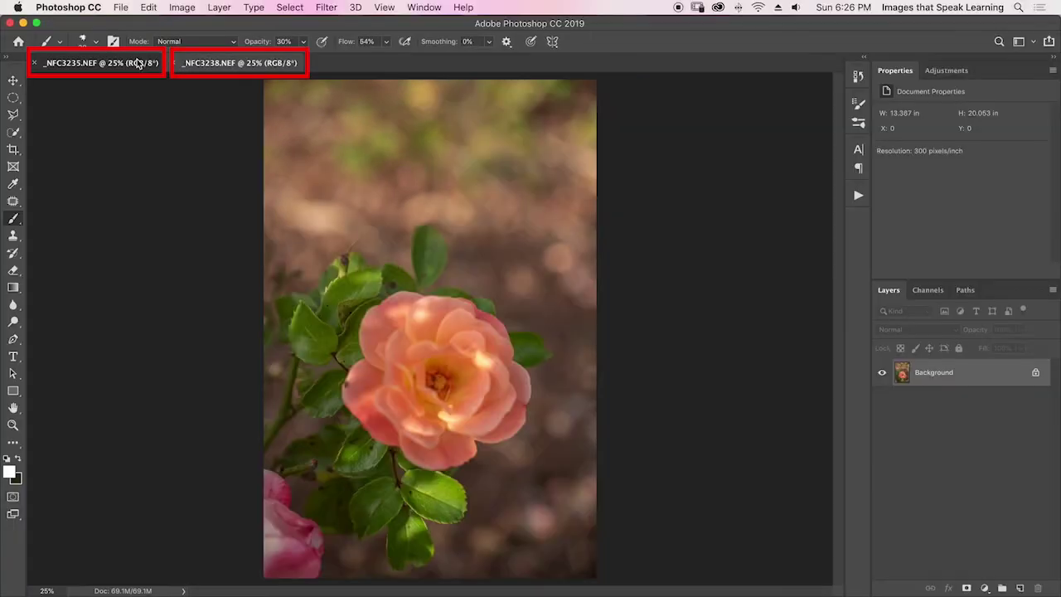
{"action": "key", "text": "ctrl+Tab"}
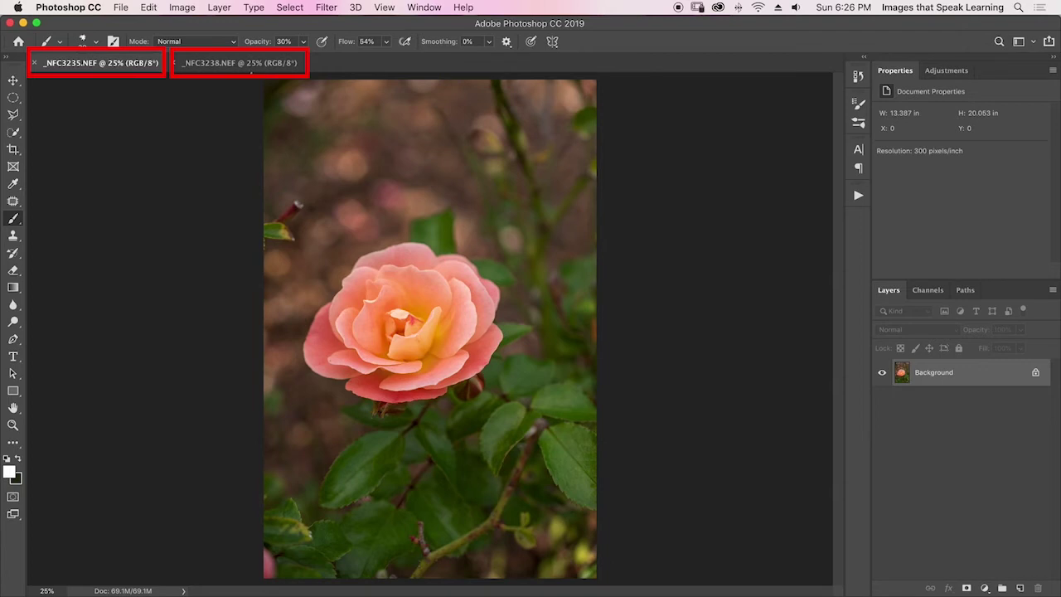
{"action": "left_click", "coordinate": [257, 69]}
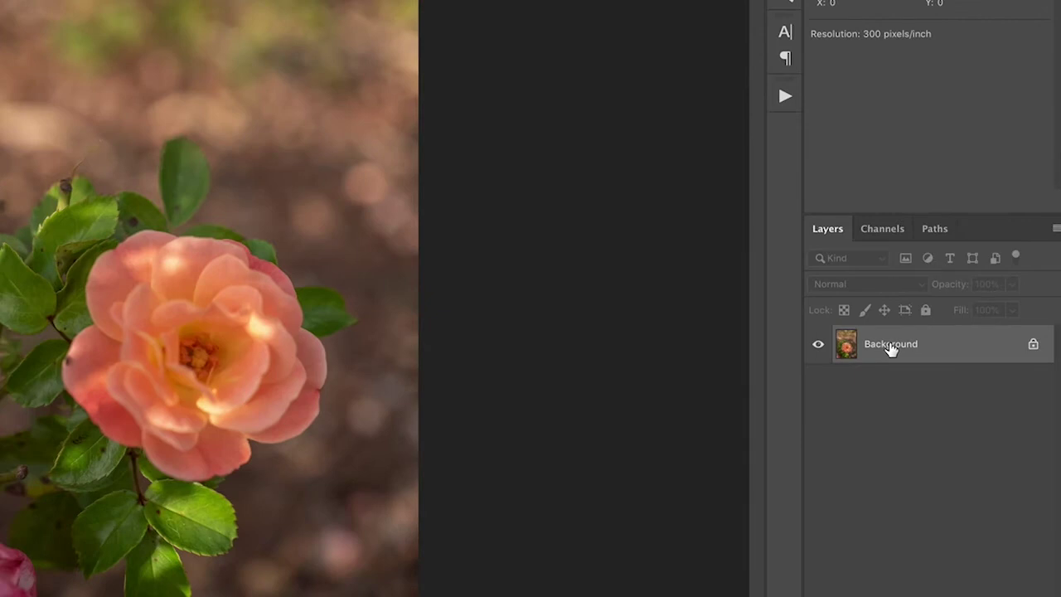
Step: Start duplicating the Background layer of _NFC3238.NEF from its layer context menu
{"action": "right_click", "coordinate": [934, 374]}
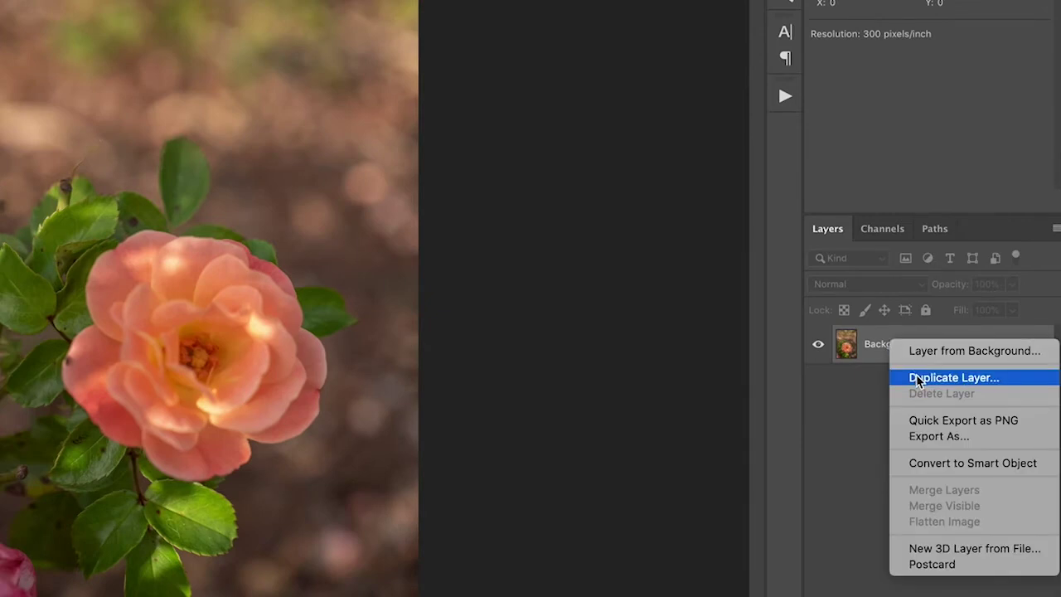
{"action": "left_click", "coordinate": [919, 380]}
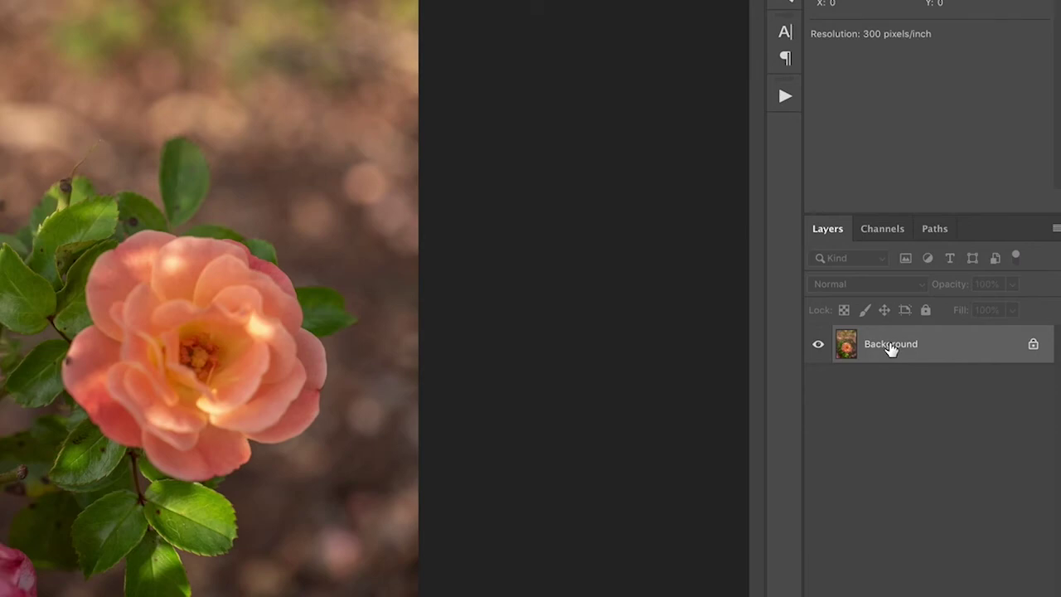
{"action": "right_click", "coordinate": [890, 348]}
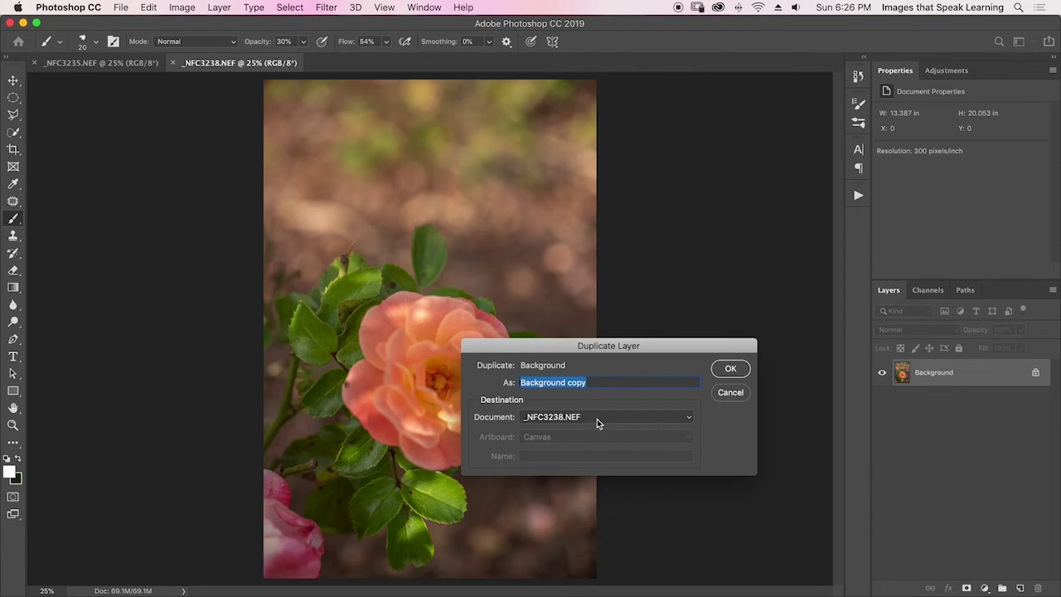
Step: Duplicate the Background layer into _NFC3235.NEF and switch to that document
{"action": "left_click", "coordinate": [598, 422]}
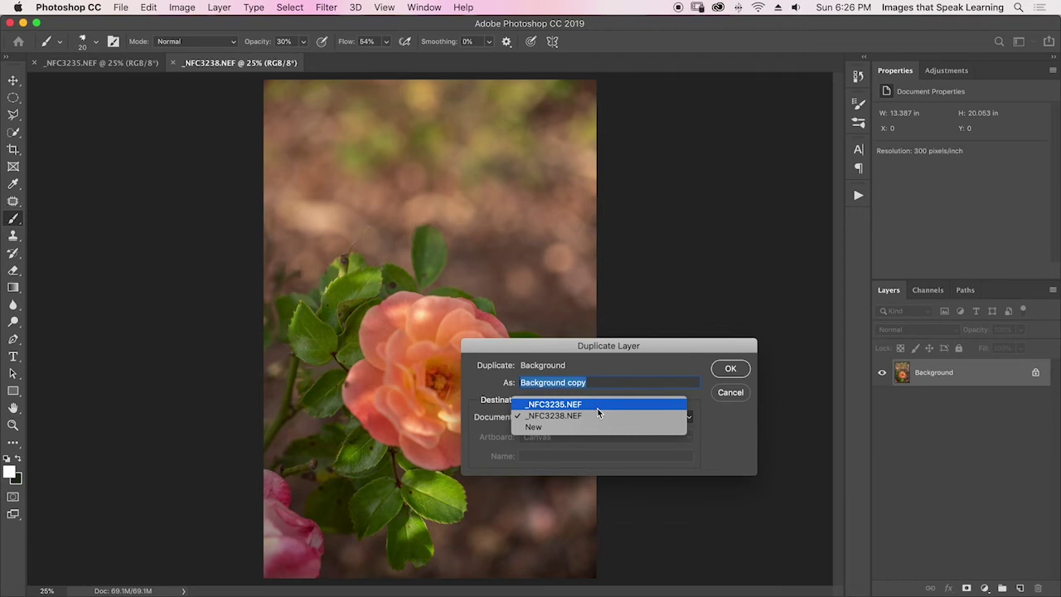
{"action": "left_click", "coordinate": [597, 406]}
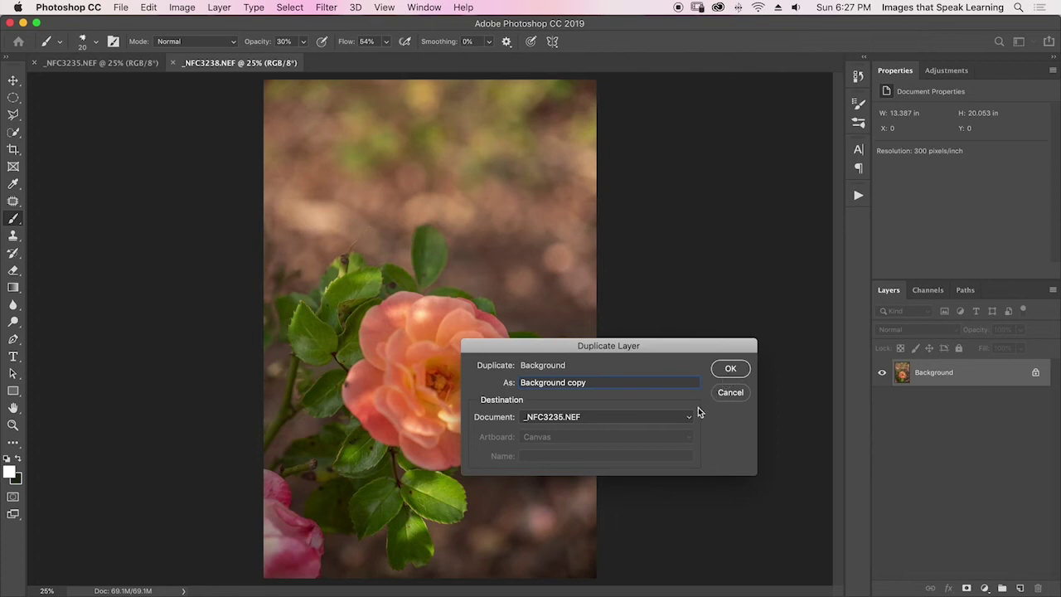
{"action": "key", "text": "Return"}
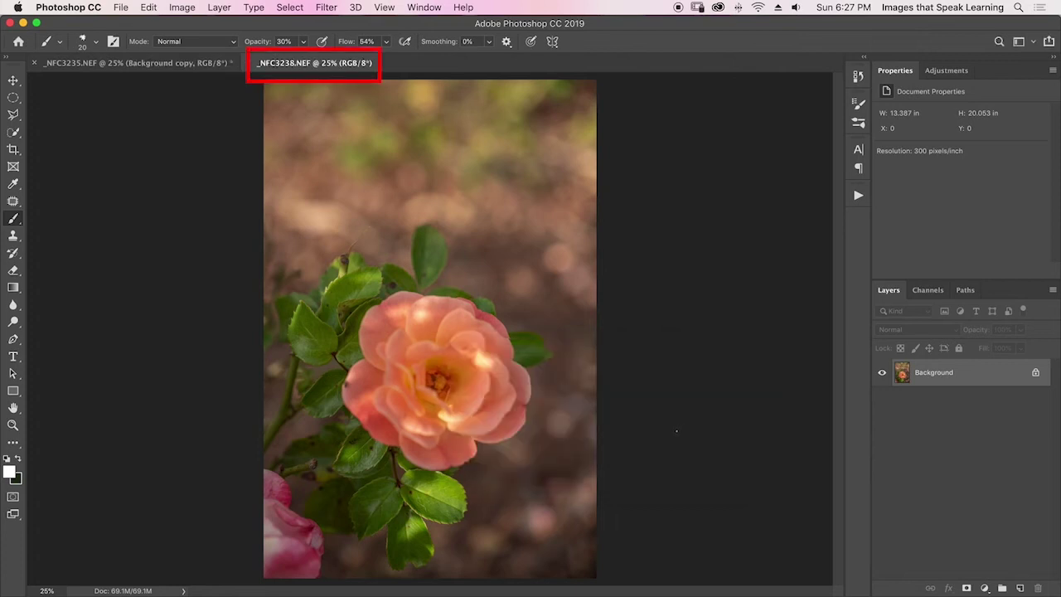
{"action": "key", "text": "ctrl+Tab"}
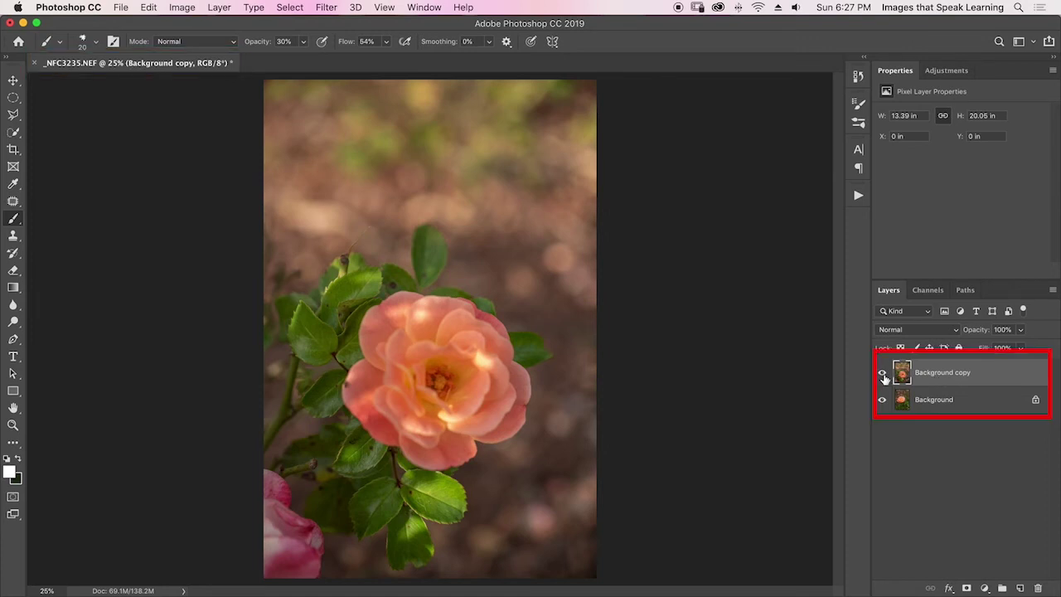
{"action": "left_click", "coordinate": [881, 376]}
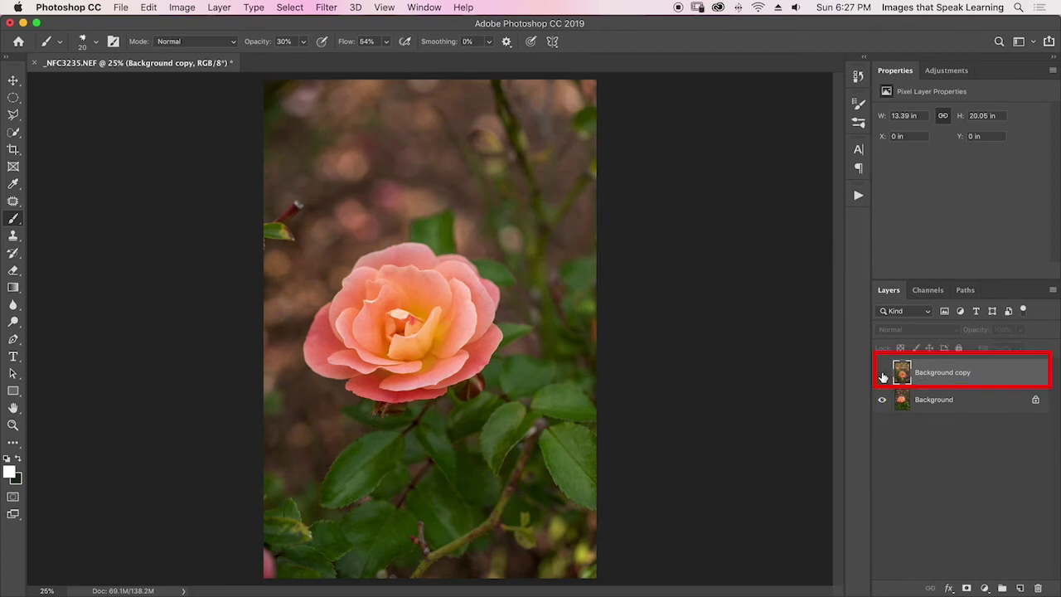
{"action": "left_click", "coordinate": [882, 376]}
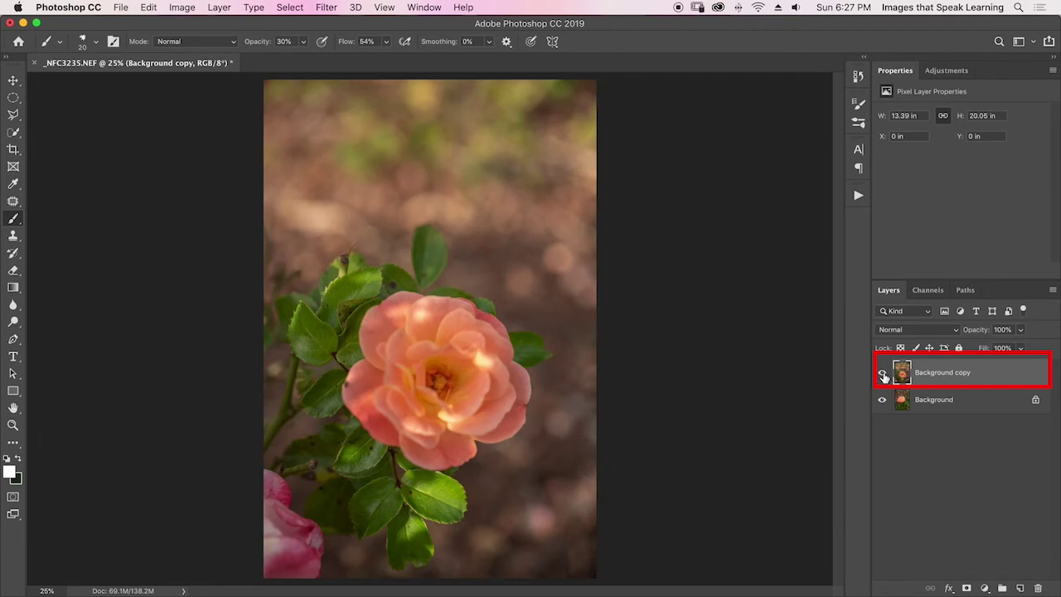
{"action": "left_click", "coordinate": [882, 375]}
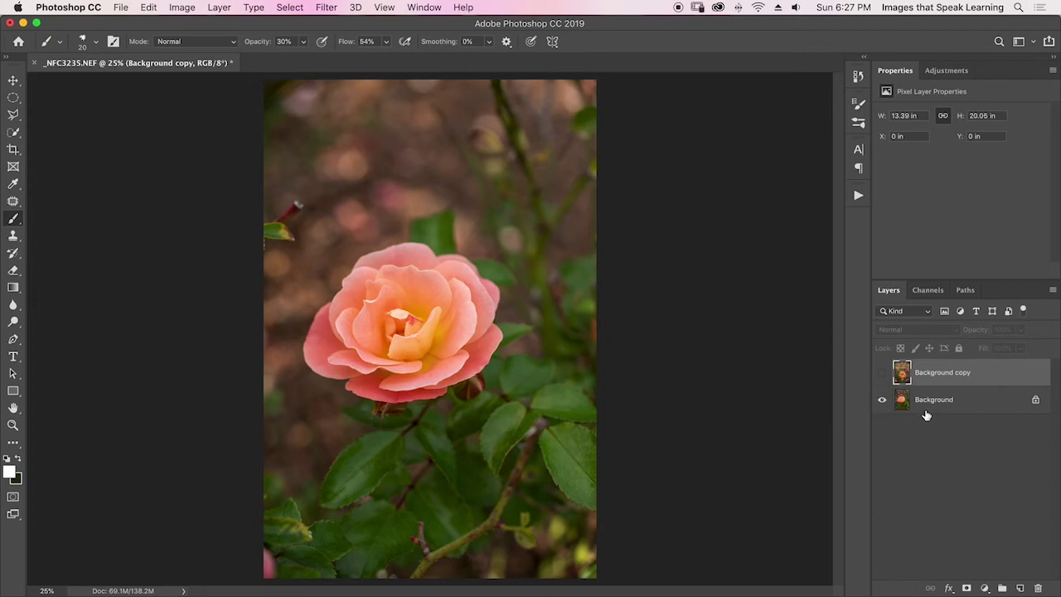
{"action": "left_click", "coordinate": [882, 372]}
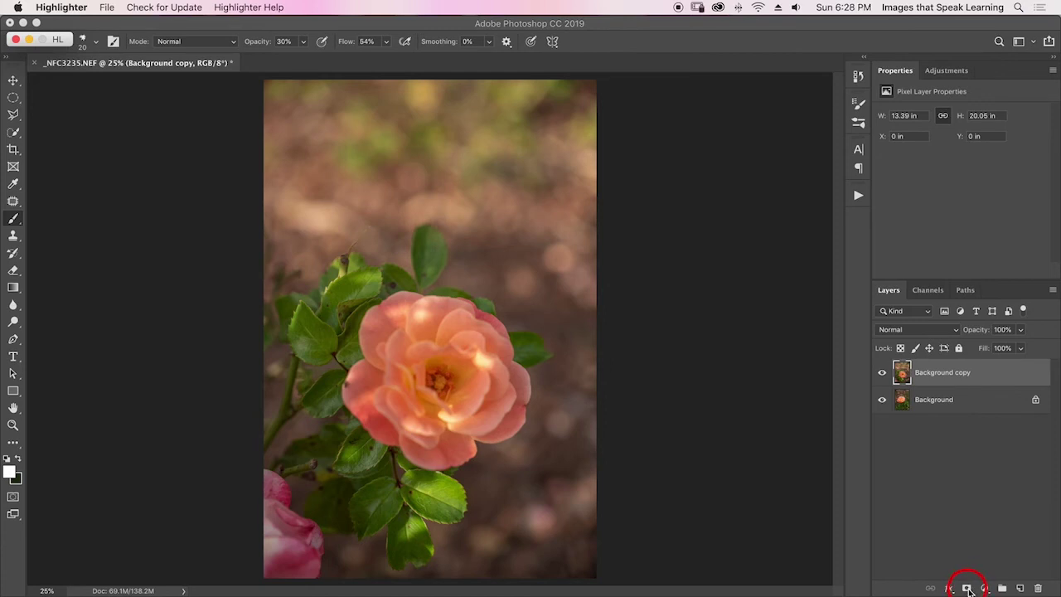
Step: Add an all-black layer mask to Background copy and set white as the foreground colour
{"action": "left_click", "coordinate": [967, 588], "text": "alt"}
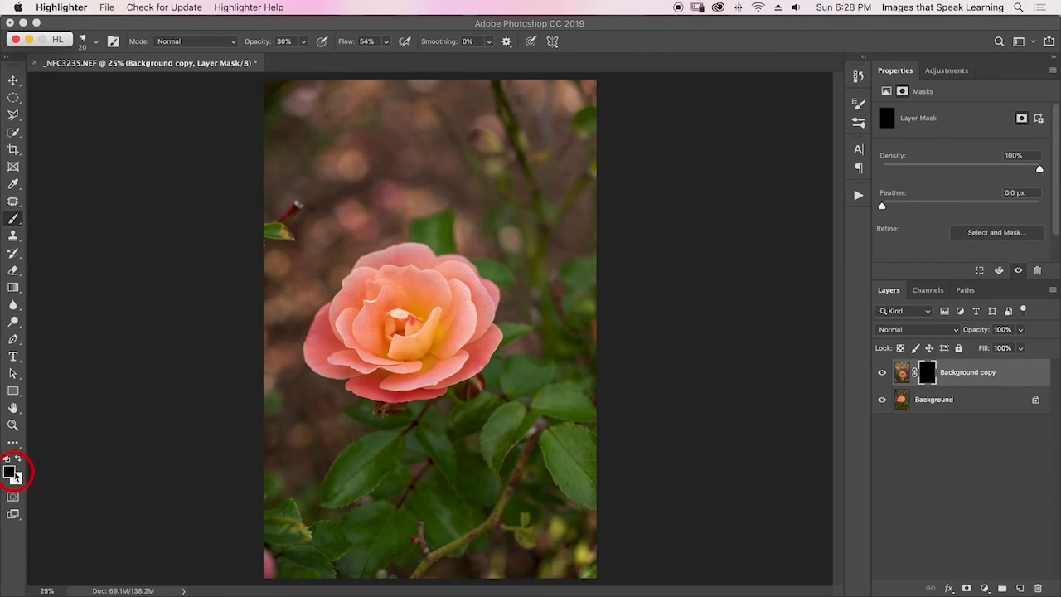
{"action": "key", "text": "x"}
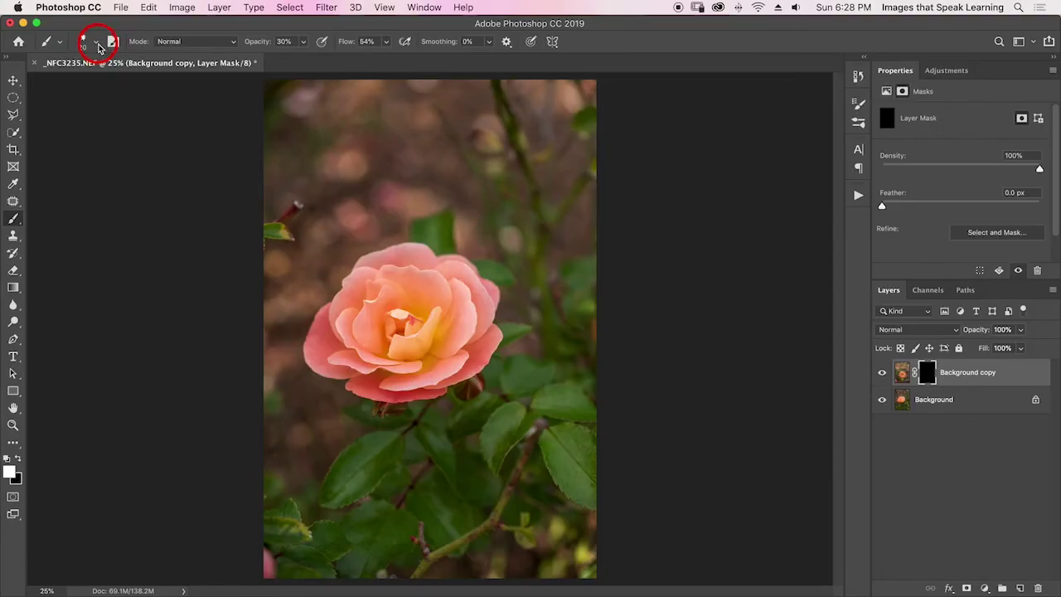
Step: Pick a low-hardness Soft Round brush preset and enlarge it to about 1200 px
{"action": "left_click", "coordinate": [96, 43]}
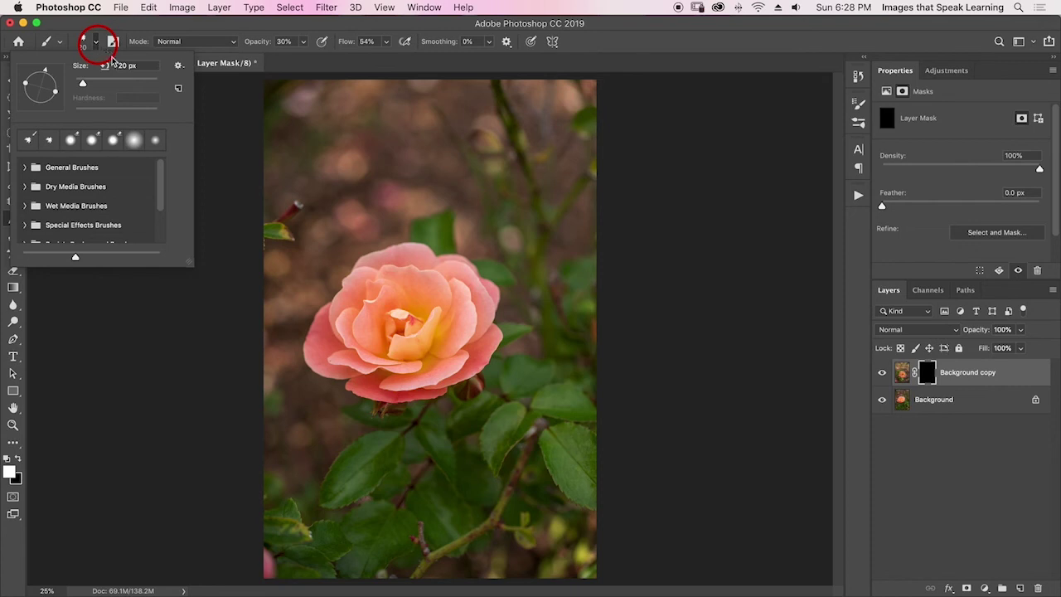
{"action": "left_click", "coordinate": [133, 139]}
{"action": "left_click", "coordinate": [79, 110]}
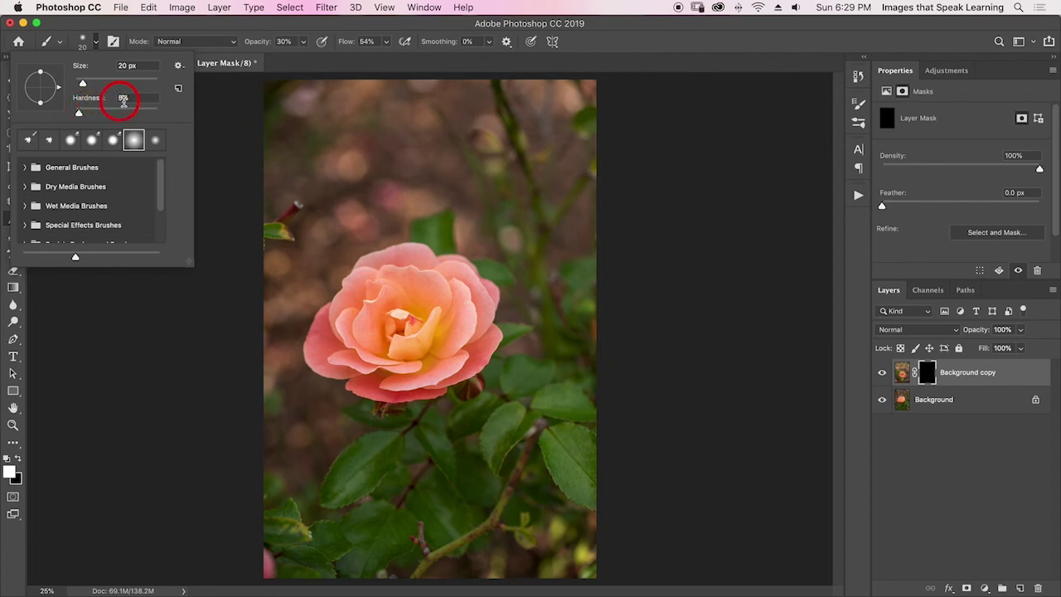
{"action": "key", "text": "Return"}
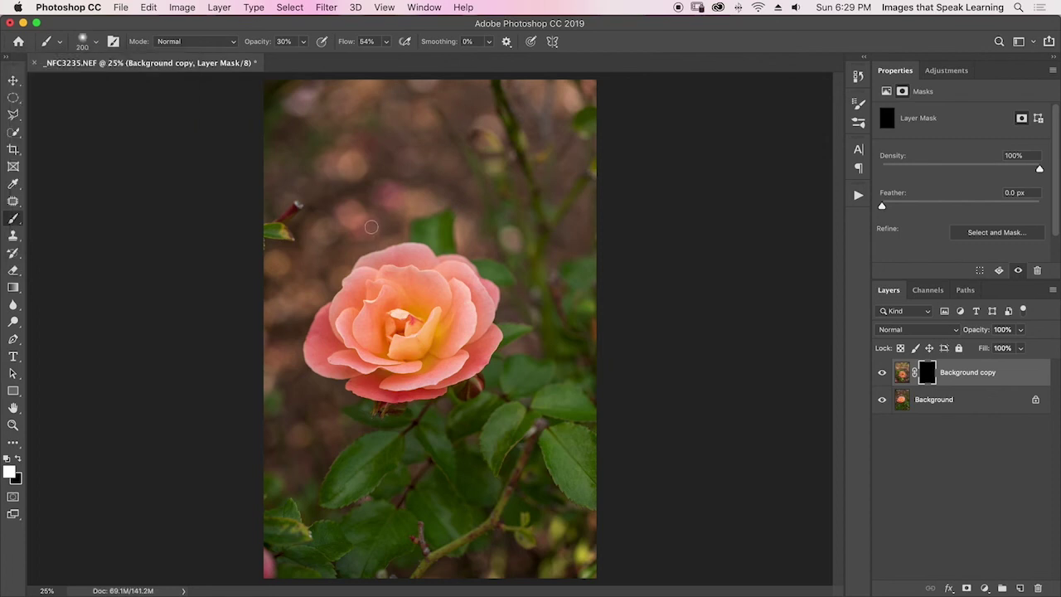
{"action": "key", "text": "bracketright"}
{"action": "key", "text": "bracketright"}
{"action": "key", "text": "bracketright"}
{"action": "key", "text": "bracketright"}
{"action": "key", "text": "bracketright"}
{"action": "key", "text": "bracketright"}
{"action": "key", "text": "bracketright"}
{"action": "key", "text": "bracketright"}
{"action": "key", "text": "bracketright"}
{"action": "key", "text": "bracketright"}
{"action": "key", "text": "bracketright"}
Step: Paint white on the mask across the upper left to cover the red bud
{"action": "mouse_move", "coordinate": [287, 220]}
{"action": "left_mouse_down"}
{"action": "mouse_move", "coordinate": [228, 247]}
{"action": "mouse_move", "coordinate": [253, 215]}
{"action": "mouse_move", "coordinate": [299, 235]}
{"action": "mouse_move", "coordinate": [283, 229]}
{"action": "mouse_move", "coordinate": [291, 205]}
{"action": "mouse_move", "coordinate": [281, 207]}
{"action": "mouse_move", "coordinate": [279, 194]}
{"action": "mouse_move", "coordinate": [293, 189]}
{"action": "mouse_move", "coordinate": [286, 213]}
{"action": "mouse_move", "coordinate": [300, 206]}
{"action": "mouse_move", "coordinate": [290, 212]}
{"action": "mouse_move", "coordinate": [277, 201]}
{"action": "mouse_move", "coordinate": [284, 183]}
{"action": "mouse_move", "coordinate": [272, 190]}
{"action": "mouse_move", "coordinate": [294, 169]}
{"action": "mouse_move", "coordinate": [276, 170]}
{"action": "mouse_move", "coordinate": [285, 135]}
{"action": "mouse_move", "coordinate": [274, 132]}
{"action": "mouse_move", "coordinate": [290, 106]}
{"action": "mouse_move", "coordinate": [276, 108]}
{"action": "mouse_move", "coordinate": [284, 91]}
{"action": "mouse_move", "coordinate": [273, 97]}
{"action": "mouse_move", "coordinate": [288, 85]}
{"action": "mouse_move", "coordinate": [264, 96]}
{"action": "mouse_move", "coordinate": [286, 84]}
{"action": "mouse_move", "coordinate": [266, 96]}
{"action": "mouse_move", "coordinate": [340, 111]}
{"action": "mouse_move", "coordinate": [419, 106]}
{"action": "mouse_move", "coordinate": [456, 134]}
{"action": "mouse_move", "coordinate": [425, 98]}
{"action": "mouse_move", "coordinate": [453, 114]}
{"action": "mouse_move", "coordinate": [452, 98]}
{"action": "mouse_move", "coordinate": [469, 112]}
{"action": "mouse_move", "coordinate": [475, 99]}
{"action": "mouse_move", "coordinate": [488, 108]}
{"action": "mouse_move", "coordinate": [497, 75]}
{"action": "mouse_move", "coordinate": [505, 124]}
{"action": "mouse_move", "coordinate": [474, 83]}
{"action": "mouse_move", "coordinate": [522, 134]}
{"action": "mouse_move", "coordinate": [486, 97]}
{"action": "mouse_move", "coordinate": [526, 130]}
{"action": "mouse_move", "coordinate": [561, 107]}
{"action": "mouse_move", "coordinate": [585, 107]}
{"action": "mouse_move", "coordinate": [580, 88]}
{"action": "mouse_move", "coordinate": [561, 139]}
{"action": "mouse_move", "coordinate": [569, 175]}
{"action": "mouse_move", "coordinate": [549, 205]}
{"action": "mouse_move", "coordinate": [516, 208]}
{"action": "mouse_move", "coordinate": [497, 185]}
{"action": "mouse_move", "coordinate": [512, 200]}
{"action": "mouse_move", "coordinate": [509, 177]}
{"action": "mouse_move", "coordinate": [485, 161]}
{"action": "mouse_move", "coordinate": [516, 208]}
{"action": "mouse_move", "coordinate": [505, 220]}
{"action": "mouse_move", "coordinate": [525, 231]}
{"action": "mouse_move", "coordinate": [557, 208]}
{"action": "mouse_move", "coordinate": [524, 161]}
{"action": "mouse_move", "coordinate": [544, 97]}
{"action": "mouse_move", "coordinate": [580, 93]}
{"action": "mouse_move", "coordinate": [563, 114]}
{"action": "mouse_move", "coordinate": [582, 117]}
{"action": "mouse_move", "coordinate": [572, 124]}
{"action": "mouse_move", "coordinate": [599, 94]}
{"action": "mouse_move", "coordinate": [514, 79]}
{"action": "left_mouse_up"}
Step: Compare layer visibility, then paint the blurred background in at top right and bottom right
{"action": "left_click", "coordinate": [883, 374]}
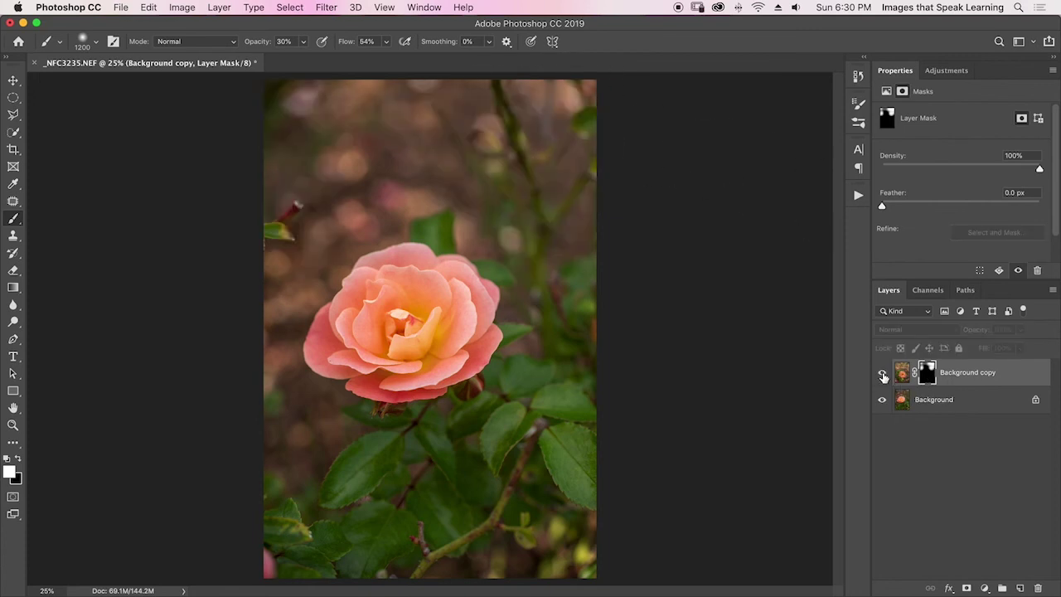
{"action": "left_click", "coordinate": [883, 374]}
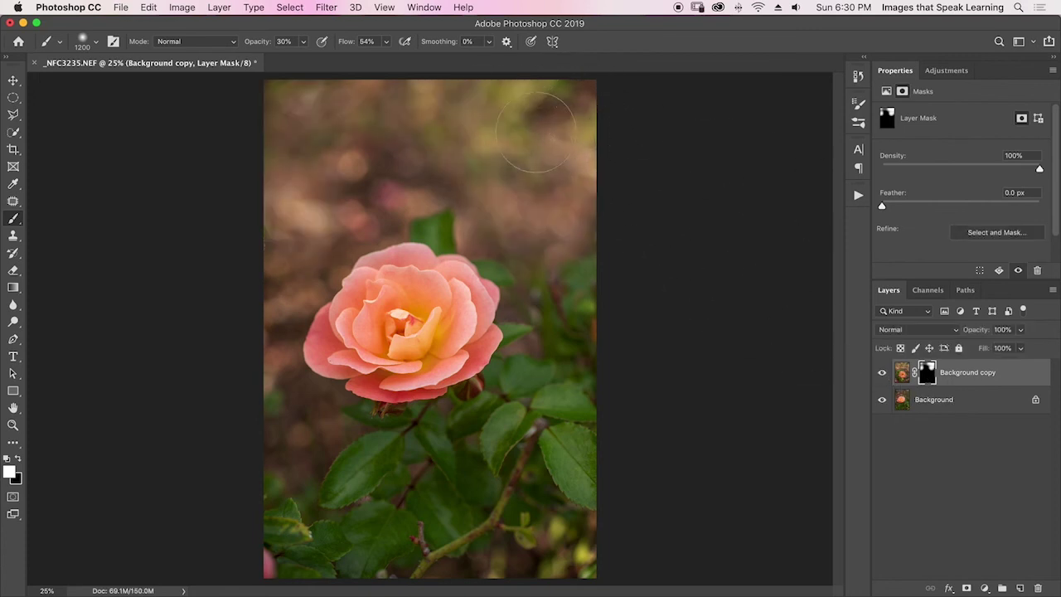
{"action": "left_click_drag", "start_coordinate": [541, 124], "coordinate": [549, 135]}
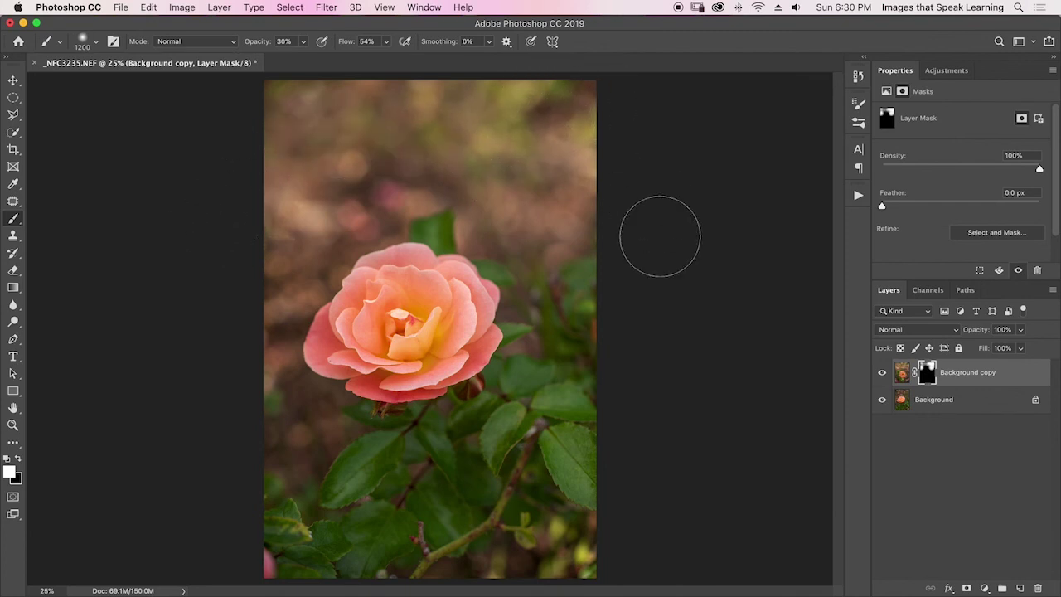
{"action": "left_click_drag", "start_coordinate": [535, 531], "coordinate": [543, 543]}
Step: Shrink the brush to 300 px and paint the backdrop in along the lower stem
{"action": "key", "text": "bracketleft"}
{"action": "key", "text": "bracketleft"}
{"action": "key", "text": "bracketleft"}
{"action": "key", "text": "bracketleft"}
{"action": "key", "text": "bracketleft"}
{"action": "key", "text": "bracketleft"}
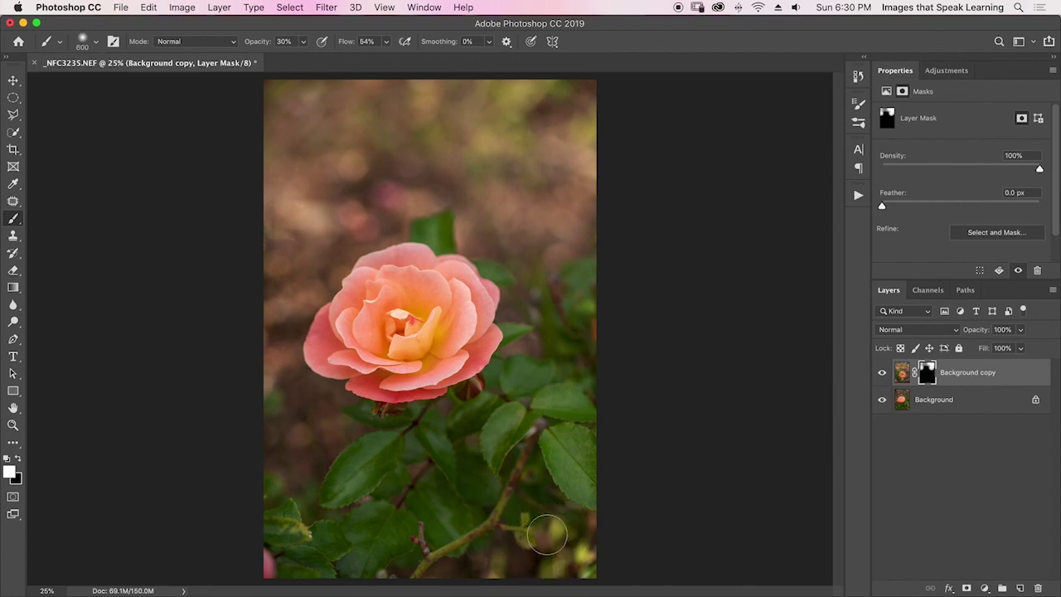
{"action": "key", "text": "bracketleft"}
{"action": "key", "text": "bracketleft"}
{"action": "mouse_move", "coordinate": [534, 512]}
{"action": "left_mouse_down"}
{"action": "mouse_move", "coordinate": [444, 567]}
{"action": "mouse_move", "coordinate": [465, 558]}
{"action": "mouse_move", "coordinate": [474, 577]}
{"action": "mouse_move", "coordinate": [448, 577]}
{"action": "mouse_move", "coordinate": [503, 575]}
{"action": "mouse_move", "coordinate": [429, 580]}
{"action": "mouse_move", "coordinate": [556, 584]}
{"action": "mouse_move", "coordinate": [480, 569]}
{"action": "mouse_move", "coordinate": [512, 568]}
{"action": "mouse_move", "coordinate": [509, 535]}
{"action": "left_mouse_up"}
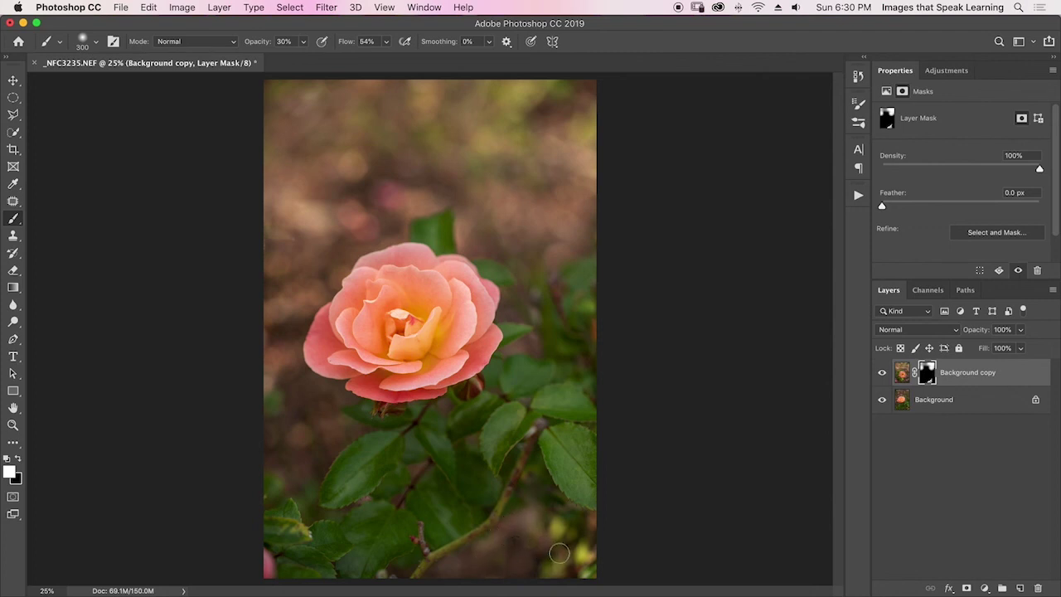
{"action": "mouse_move", "coordinate": [481, 531]}
{"action": "left_mouse_down"}
{"action": "mouse_move", "coordinate": [559, 556]}
{"action": "mouse_move", "coordinate": [499, 587]}
{"action": "mouse_move", "coordinate": [490, 564]}
{"action": "mouse_move", "coordinate": [509, 537]}
{"action": "left_mouse_up"}
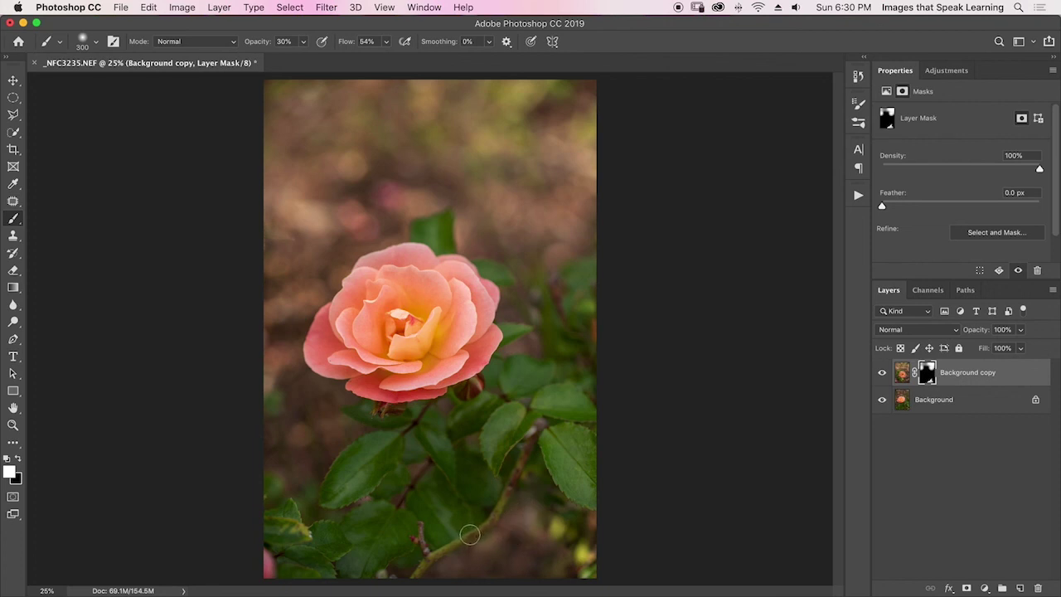
Step: Swap the painting colour to black and then back to white
{"action": "key", "text": "x"}
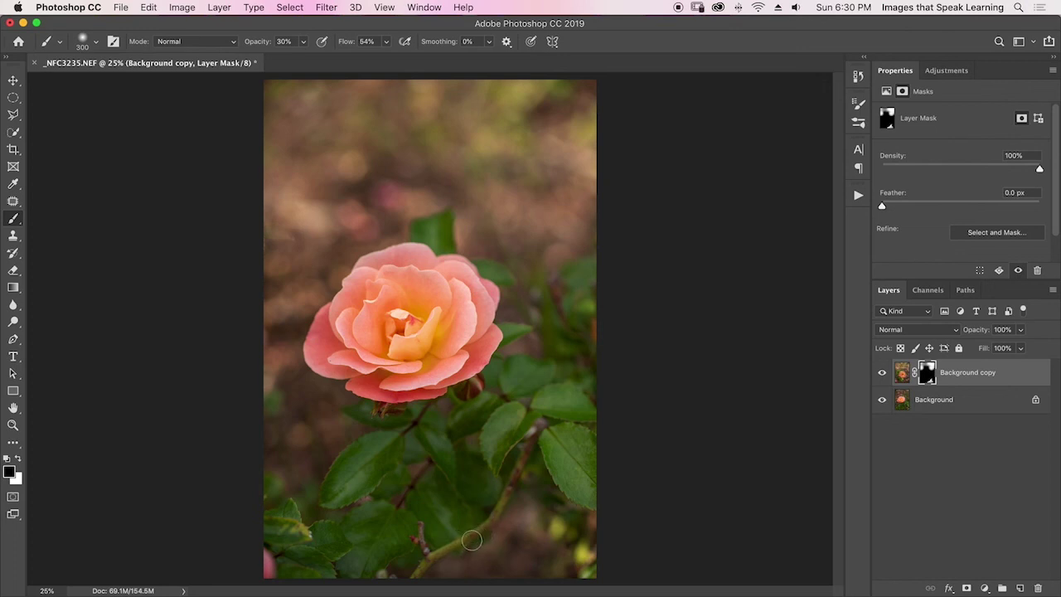
{"action": "key", "text": "x"}
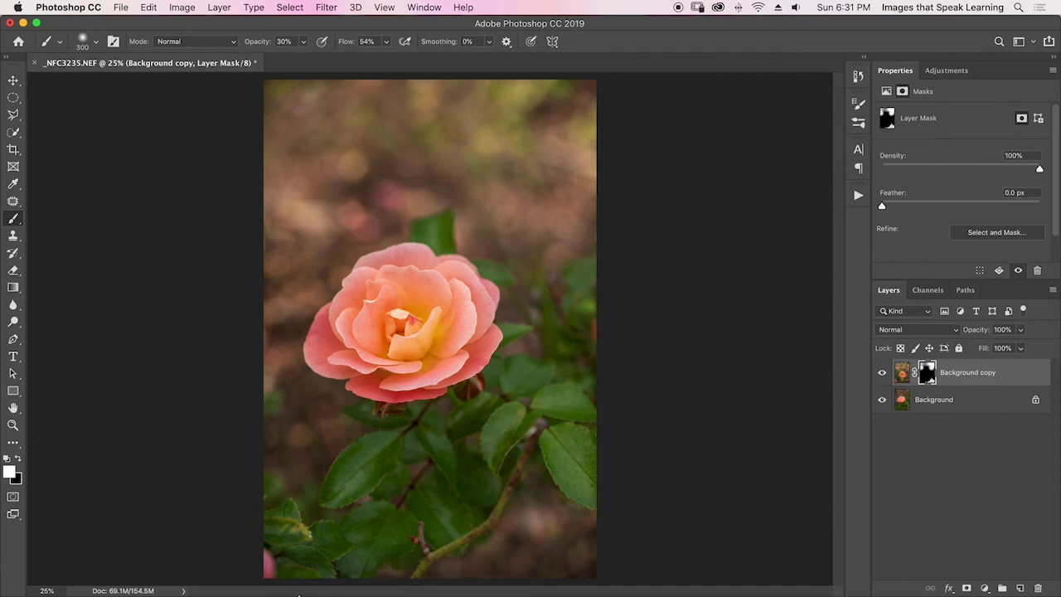
Step: Crop tighter around the rose on the rule-of-thirds grid, trimming the top strip and sides
{"action": "key", "text": "c"}
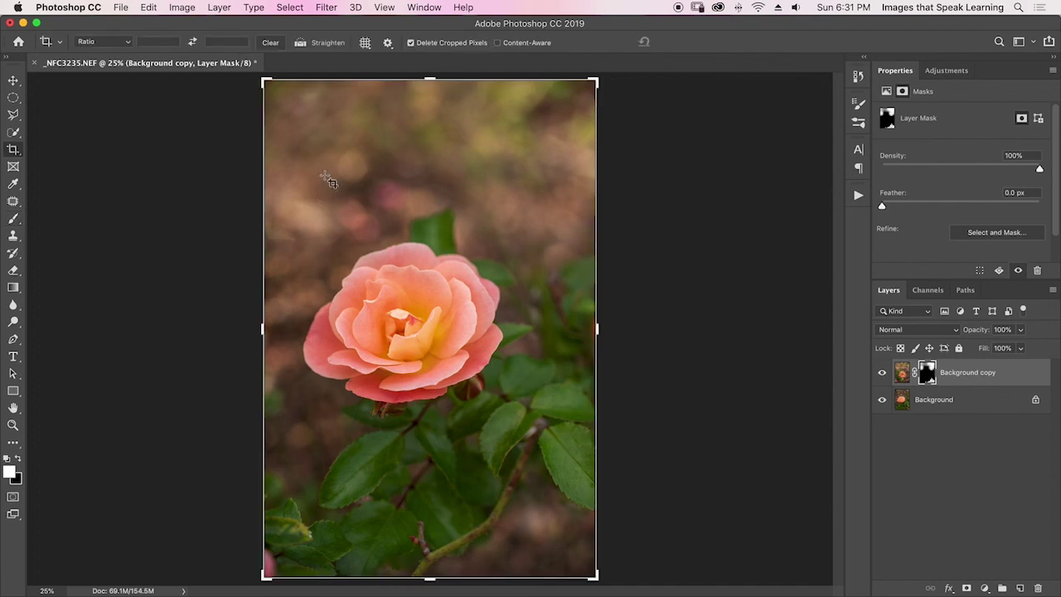
{"action": "left_click_drag", "start_coordinate": [262, 80], "coordinate": [274, 86]}
{"action": "left_click_drag", "start_coordinate": [430, 83], "coordinate": [426, 113]}
{"action": "left_click_drag", "start_coordinate": [273, 329], "coordinate": [283, 330]}
{"action": "left_click_drag", "start_coordinate": [577, 121], "coordinate": [578, 122]}
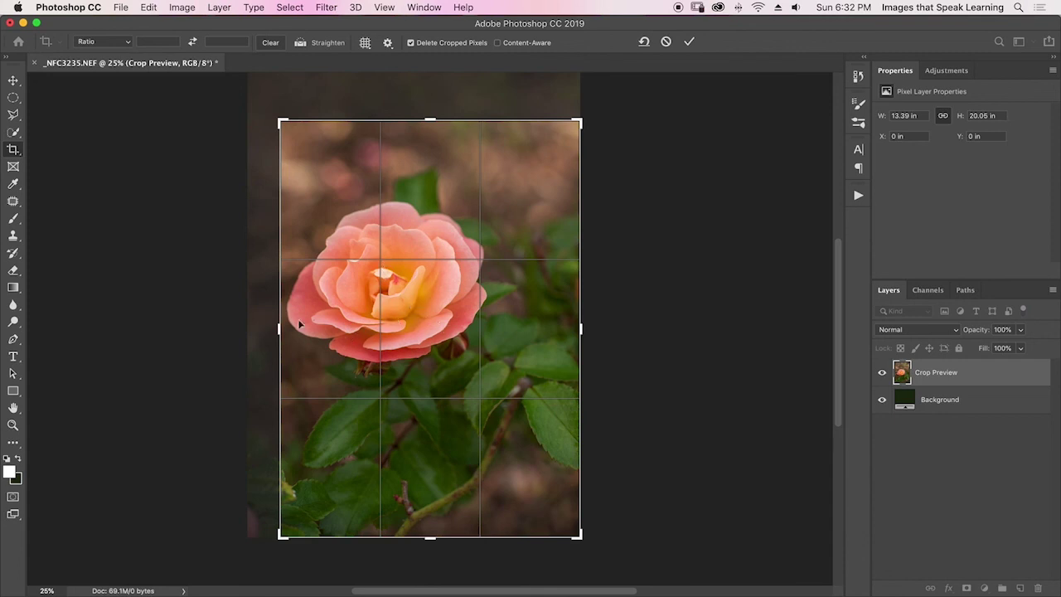
{"action": "left_click_drag", "start_coordinate": [280, 329], "coordinate": [276, 329]}
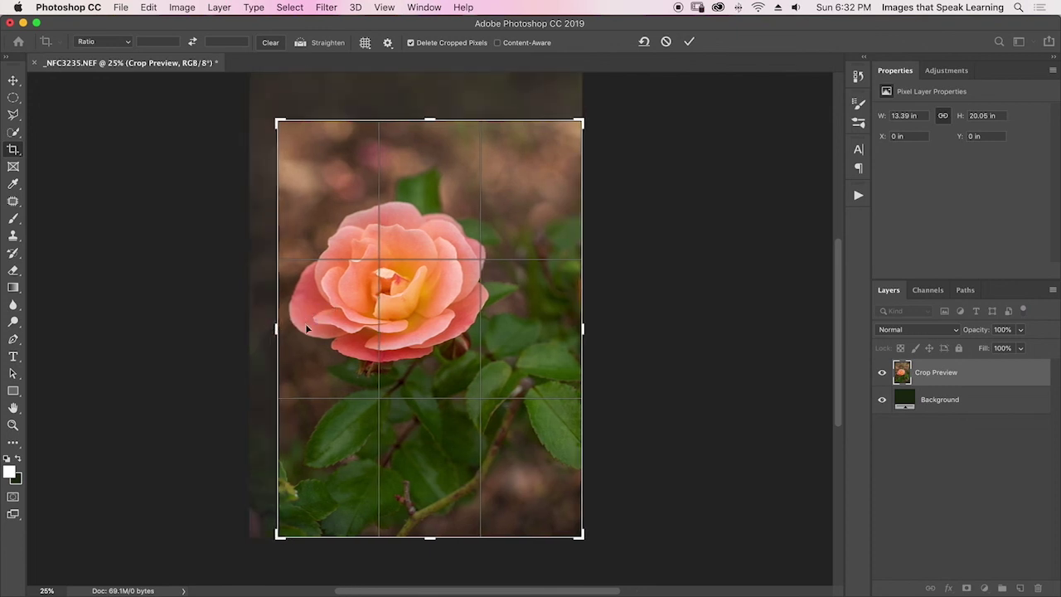